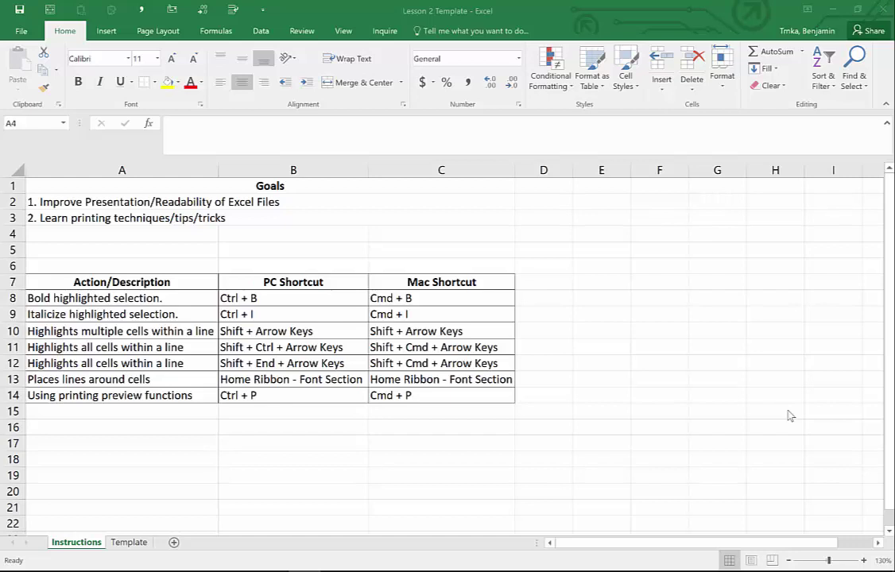
Step: Step down through the two goal lines and the shortcut descriptions on the Instructions sheet
left_click(316, 202)
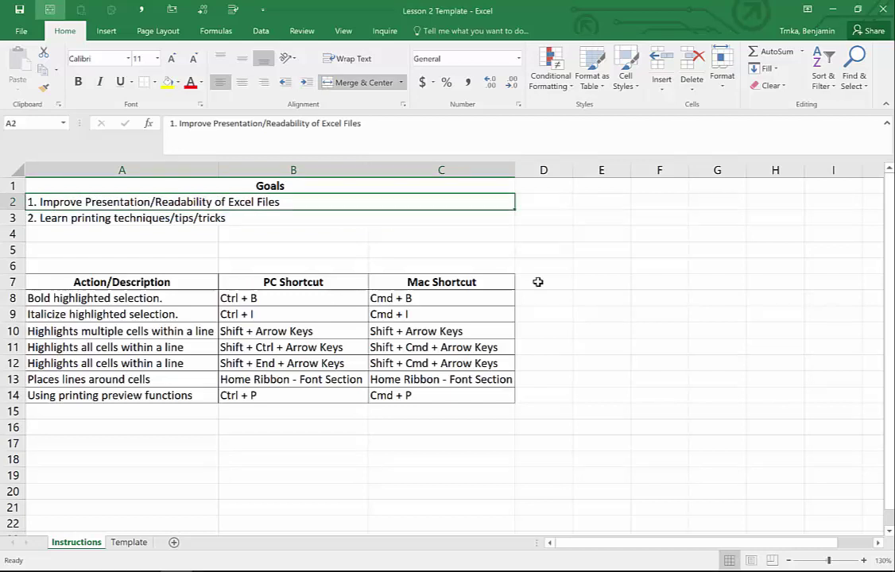
key("Down")
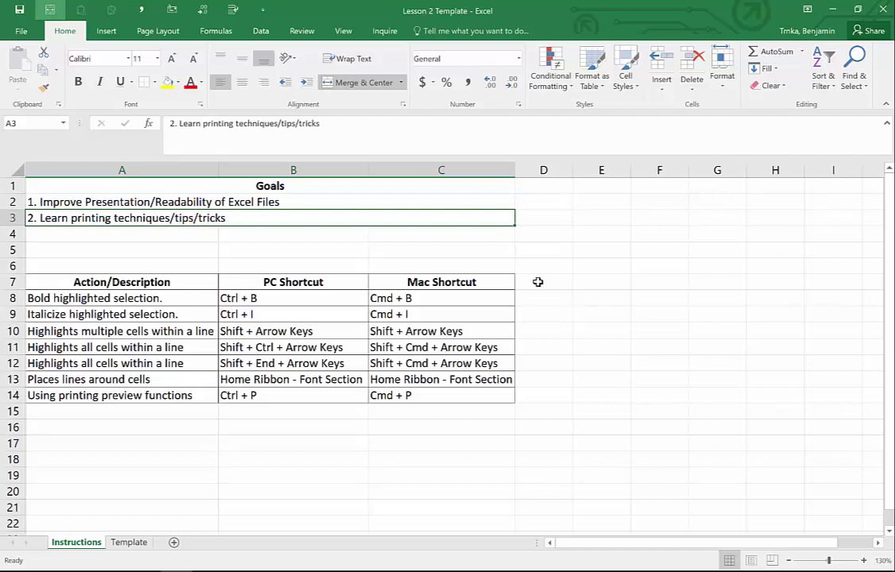
key("Down")
key("Down")
key("Down")
key("Down")
key("Down")
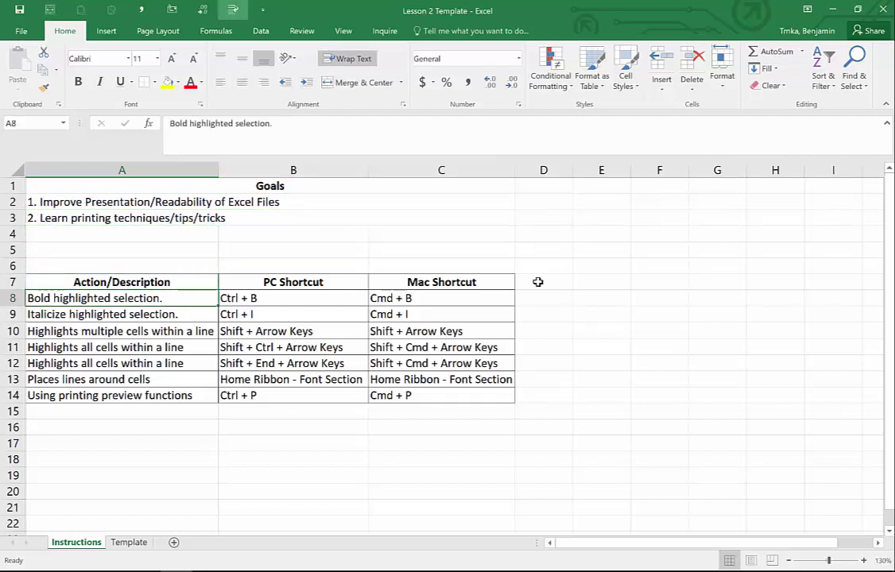
key("Down")
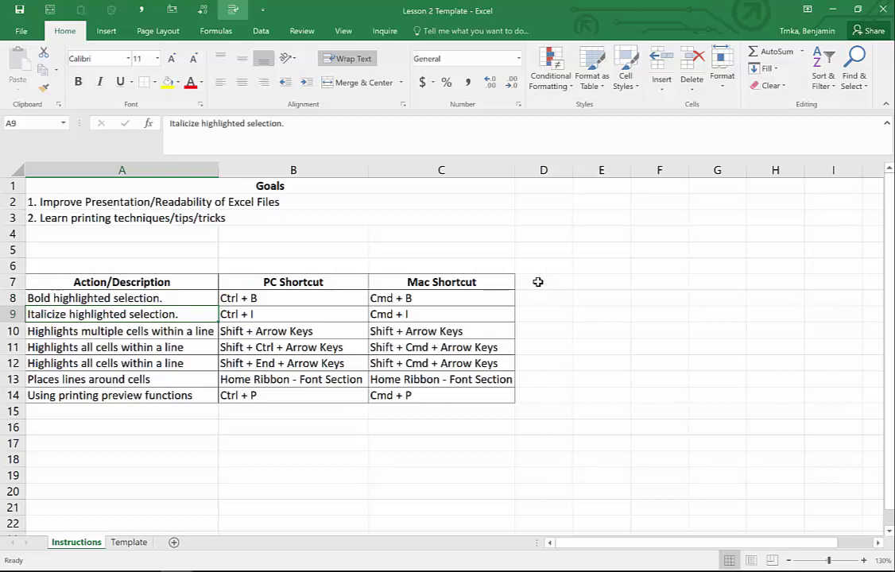
key("Down")
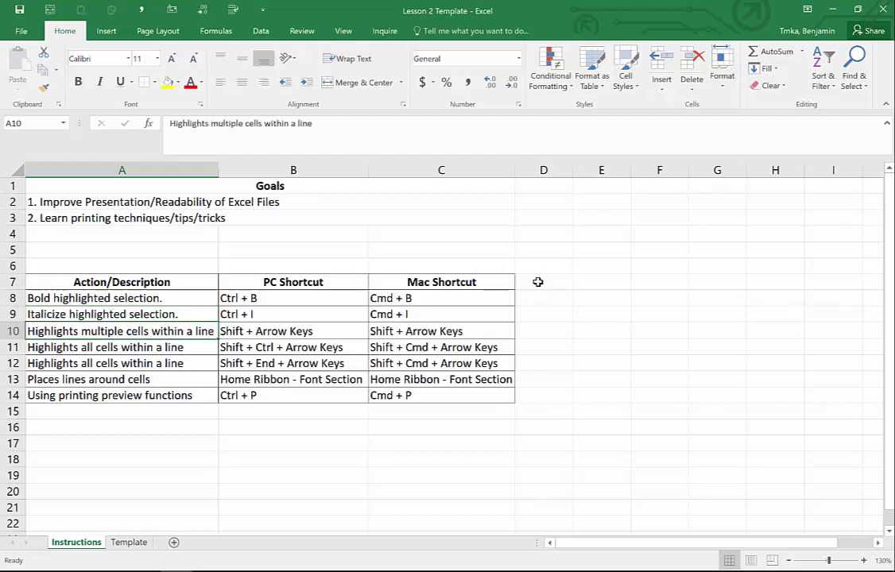
key("Down")
key("Down")
key("Down")
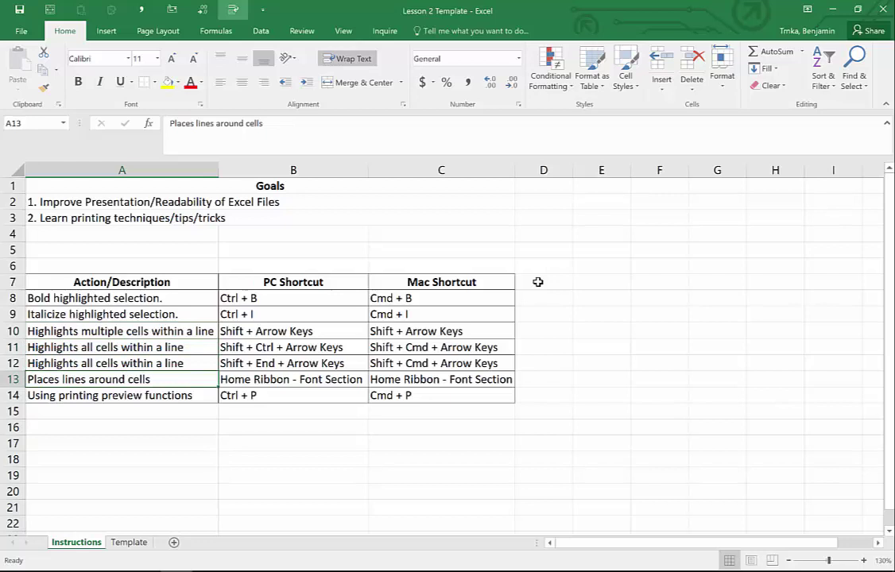
key("Down")
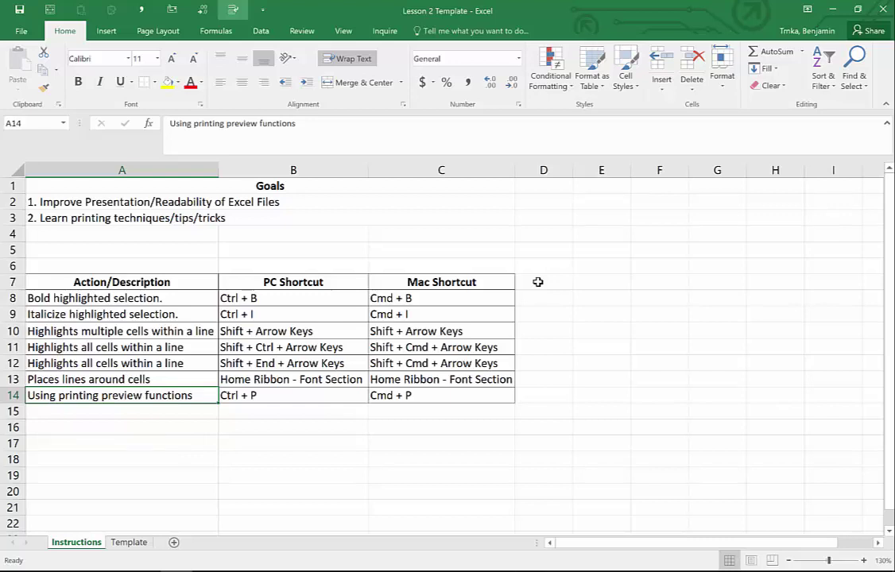
left_click(129, 542)
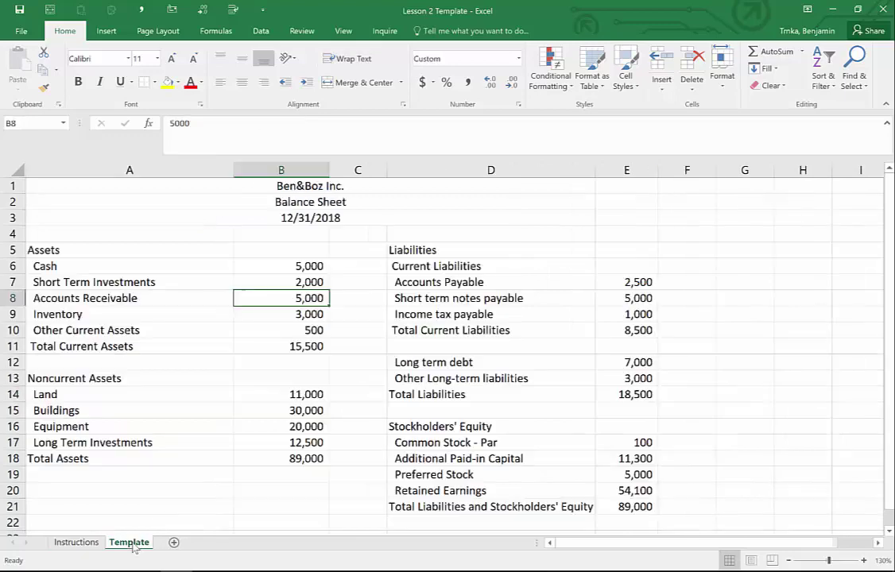
left_click(358, 200)
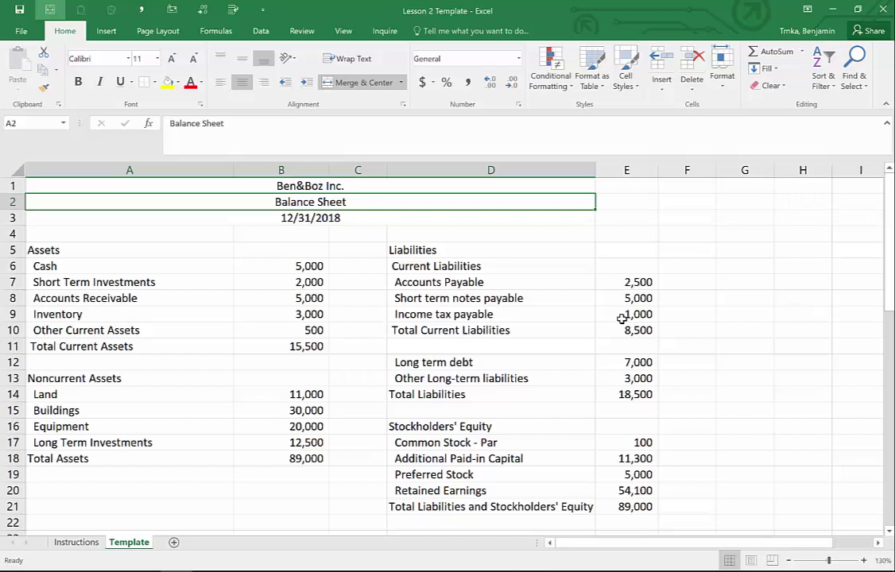
key("Up")
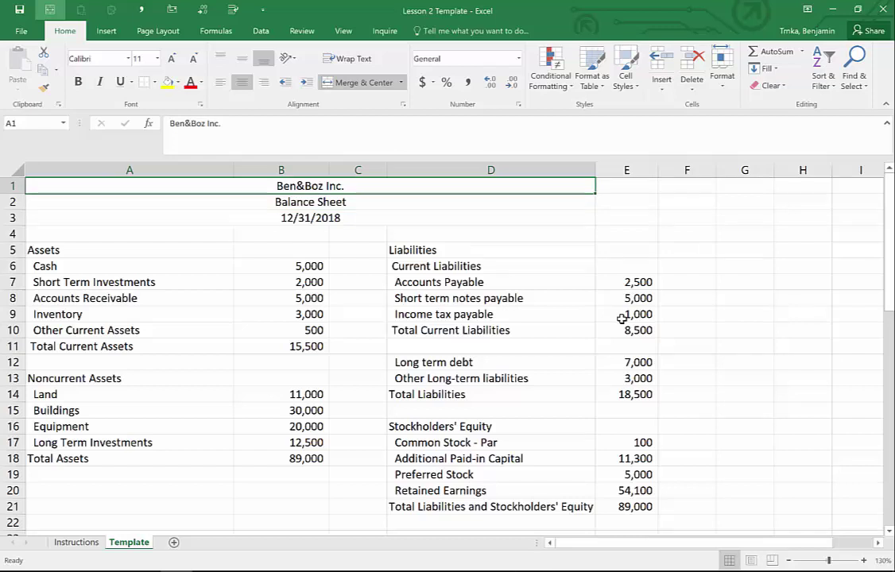
key("ctrl+b")
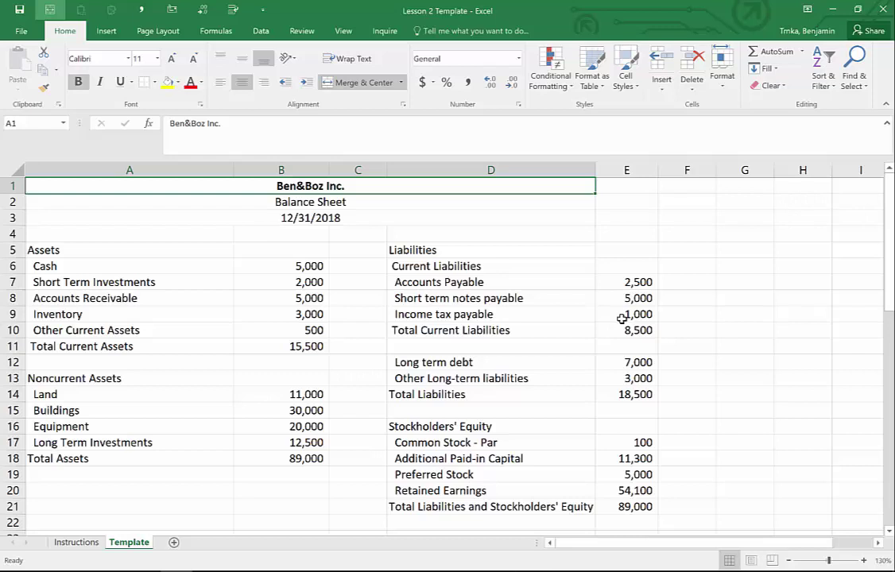
key("Down")
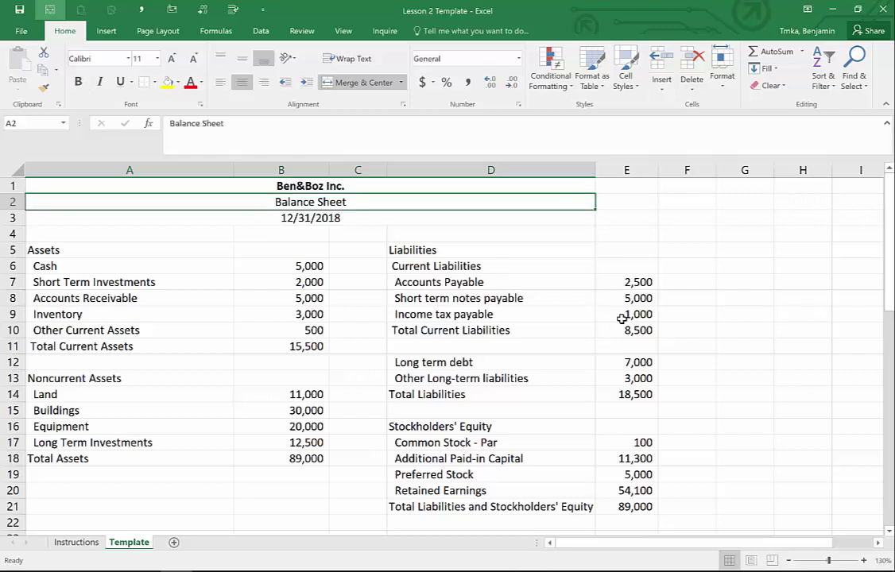
key("ctrl+b")
key("Down")
key("ctrl+b")
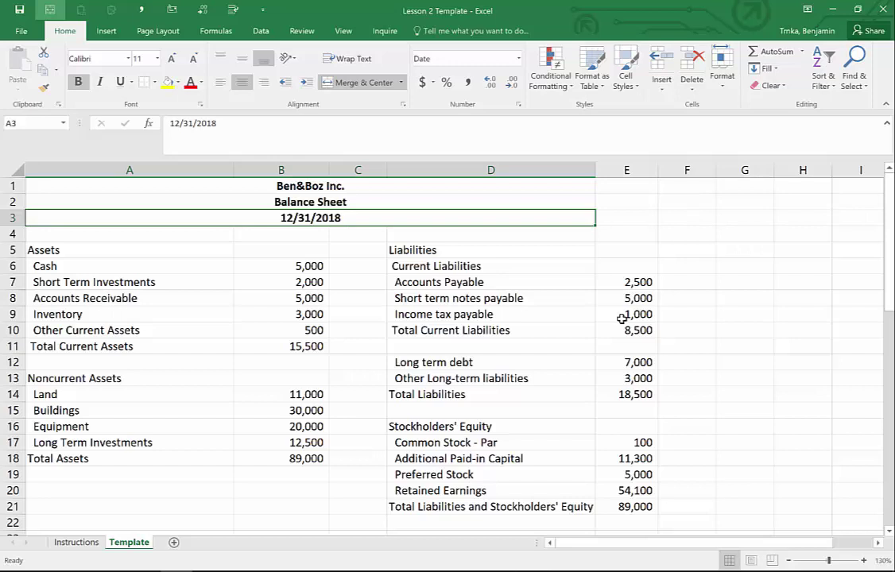
key("ctrl+b")
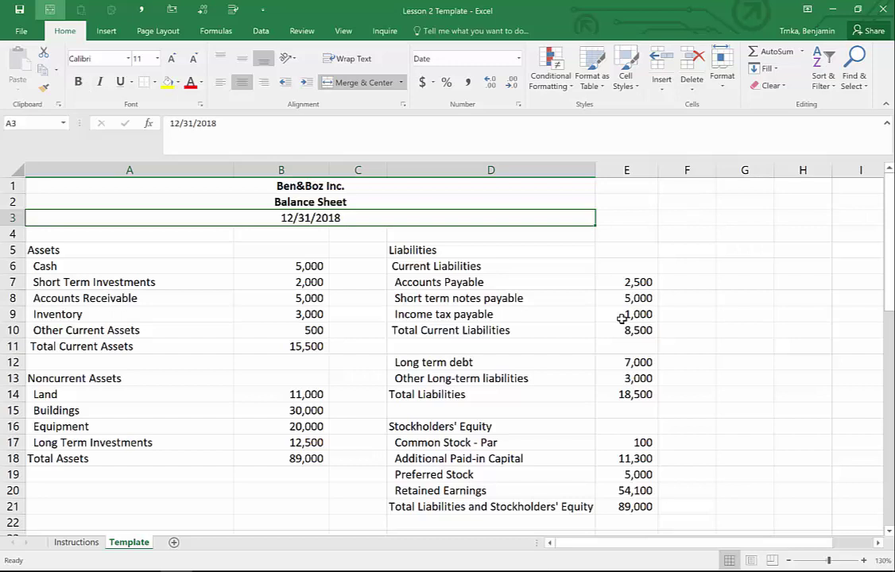
key("Up")
key("Up")
key("Down")
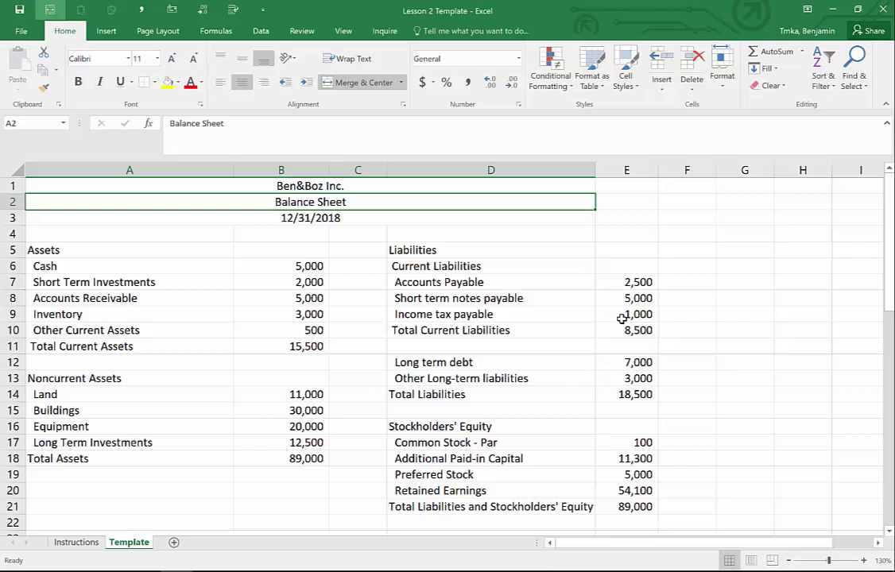
key("Up")
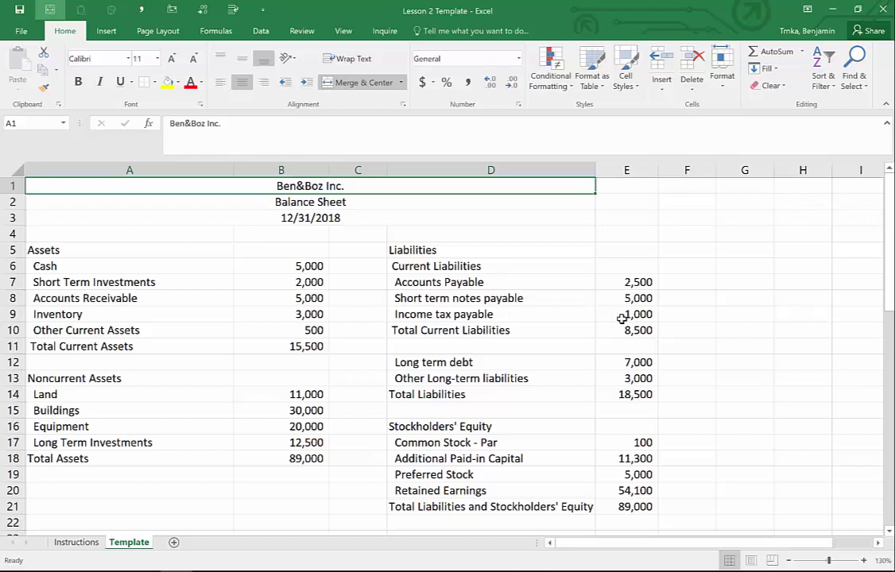
Step: Select the title rows A1:D3 and make them bold and italic, then move to B6
key("shift+Down")
key("shift+Down")
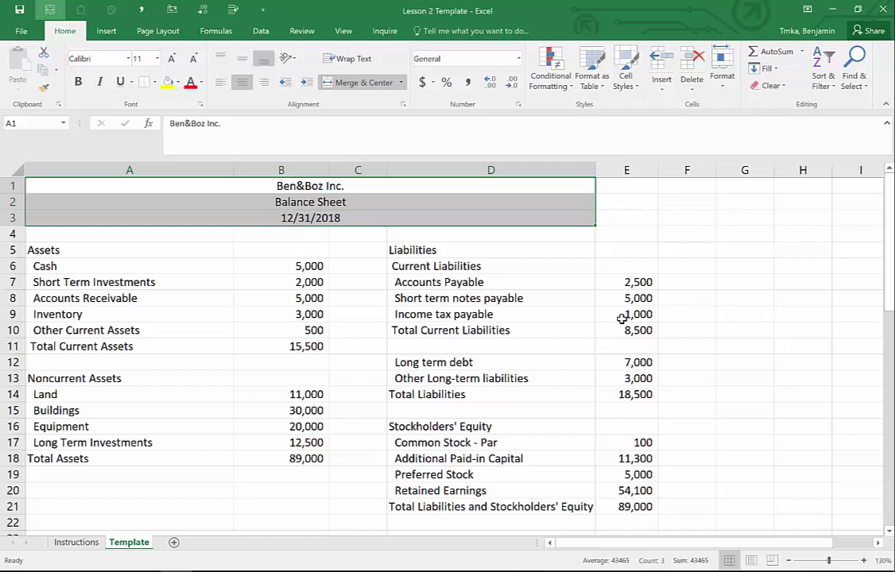
key("shift+Up")
key("shift+Up")
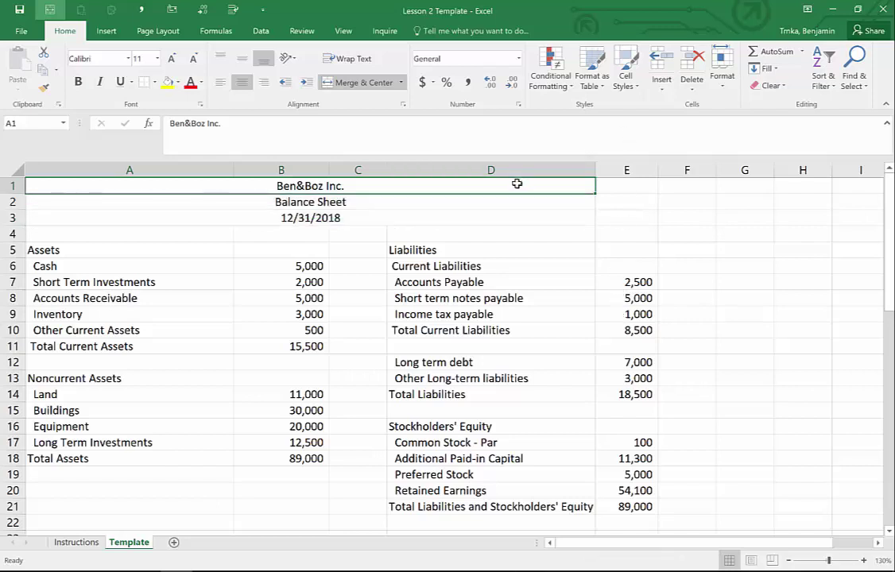
key("shift+Down")
key("shift+Down")
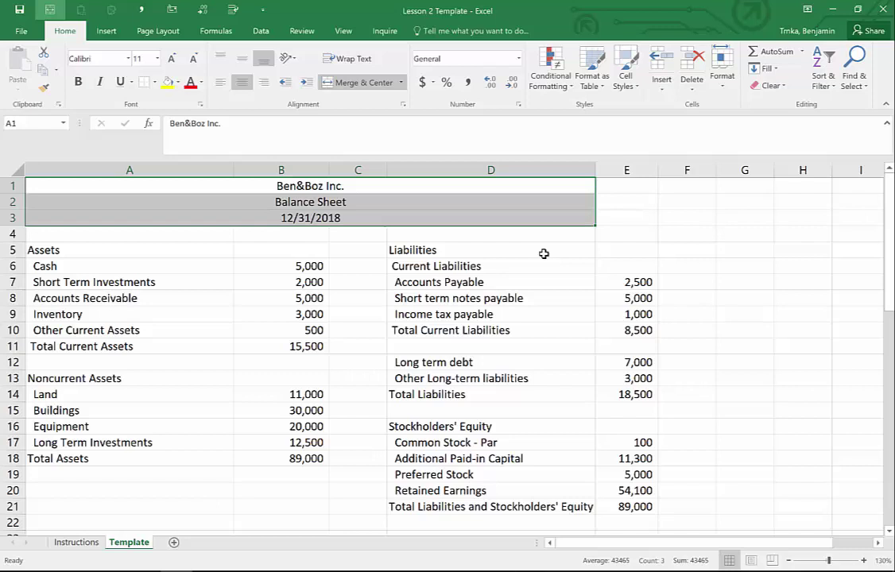
key("ctrl+b")
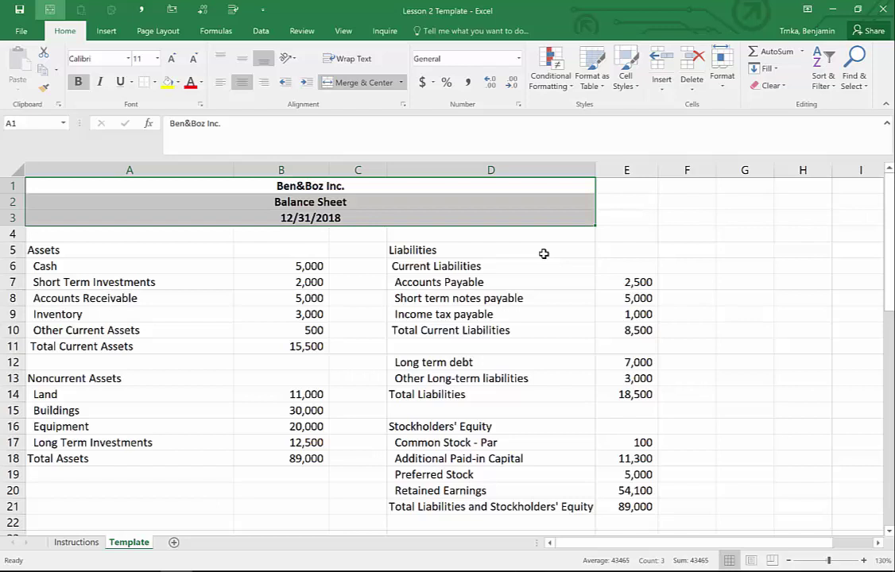
key("ctrl+i")
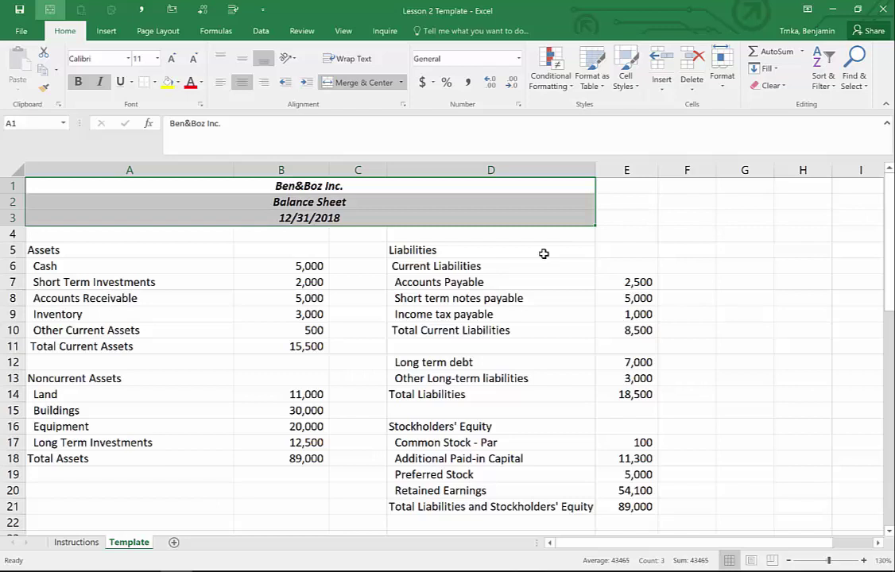
key("Down")
key("Down")
key("Down")
key("Down")
key("Down")
key("Right")
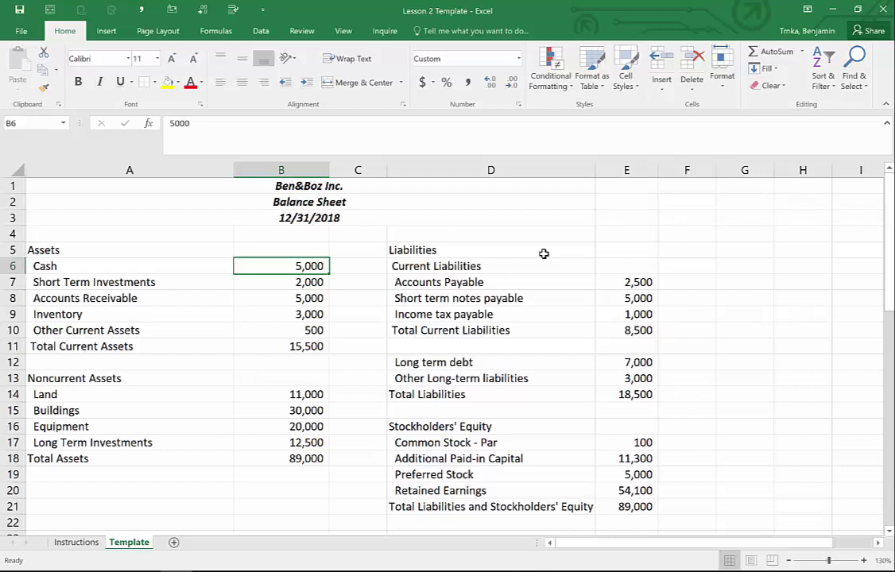
Step: Select B6:B11, from the 5,000 Cash amount down to the 15,500 Total Current Assets
key("shift+Down")
key("shift+Down")
key("shift+Down")
key("shift+Down")
key("shift+Down")
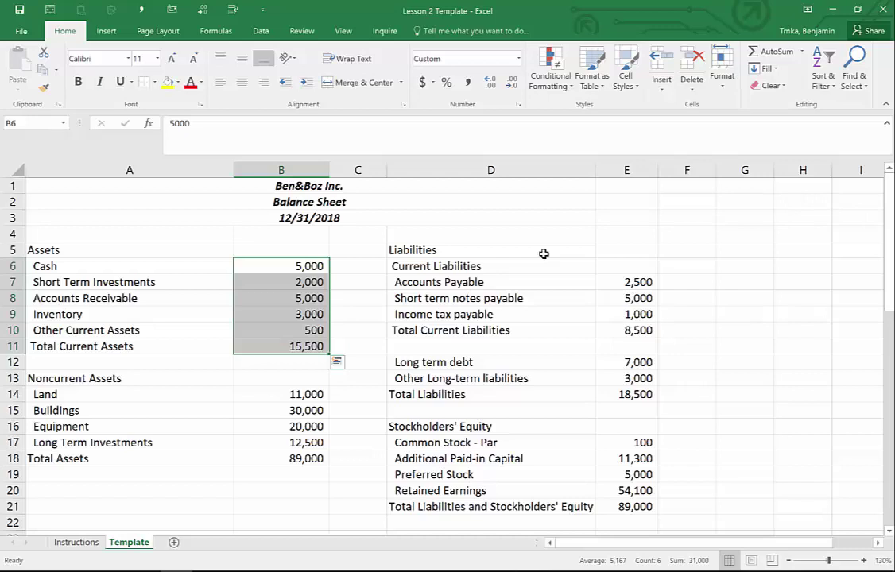
key("Up")
key("Down")
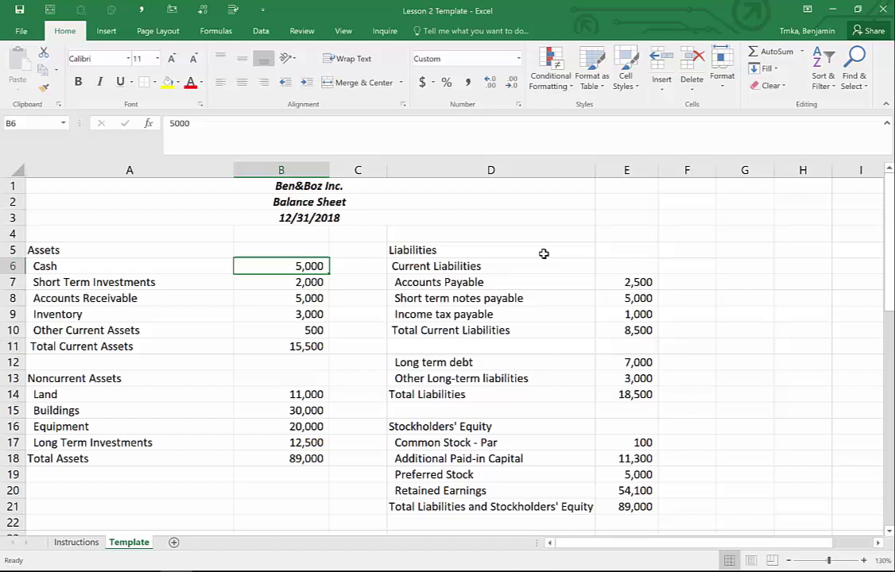
key("End")
key("shift+Down")
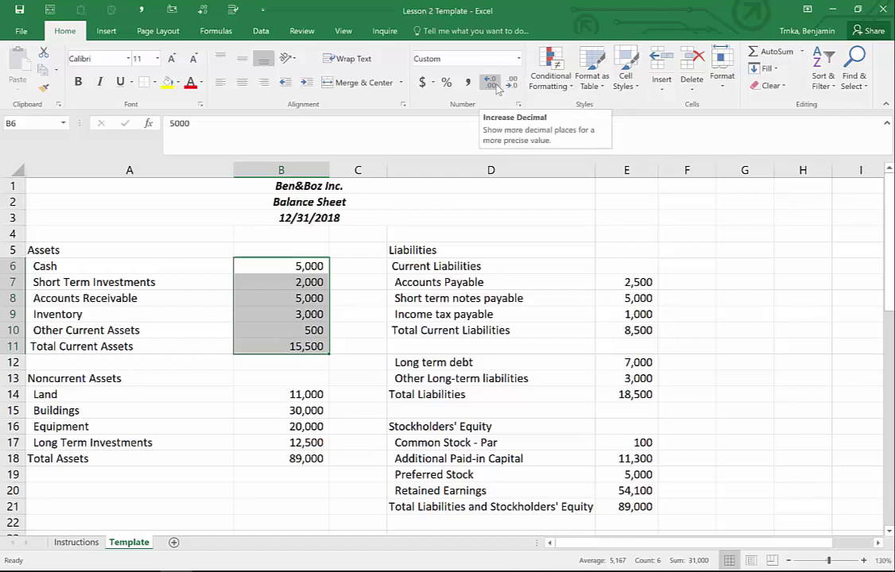
Step: Reduce the B6:B11 amounts to zero decimal places, showing 5,000 through 15,500
left_click(492, 83)
left_click(492, 83)
left_click(492, 83)
left_click(492, 83)
left_click(493, 83)
left_click(492, 84)
left_click(492, 84)
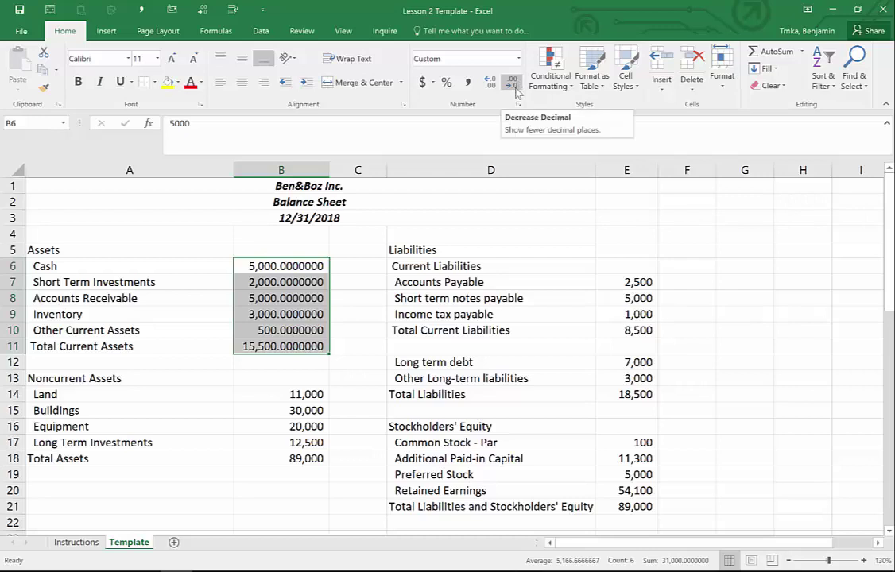
left_click(513, 84)
left_click(514, 83)
left_click(514, 84)
left_click(514, 84)
left_click(514, 86)
left_click(514, 85)
left_click(514, 86)
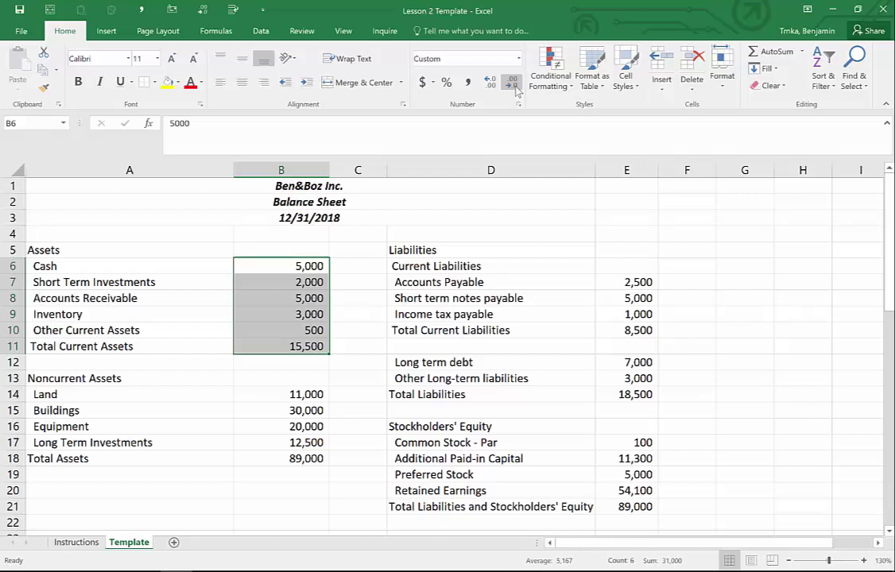
key("Left")
key("Right")
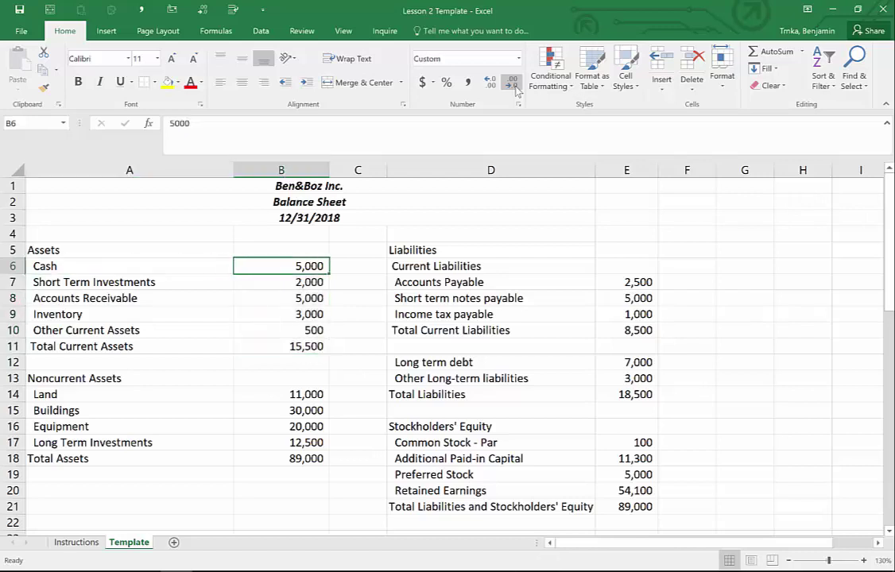
key("End")
key("shift+Down")
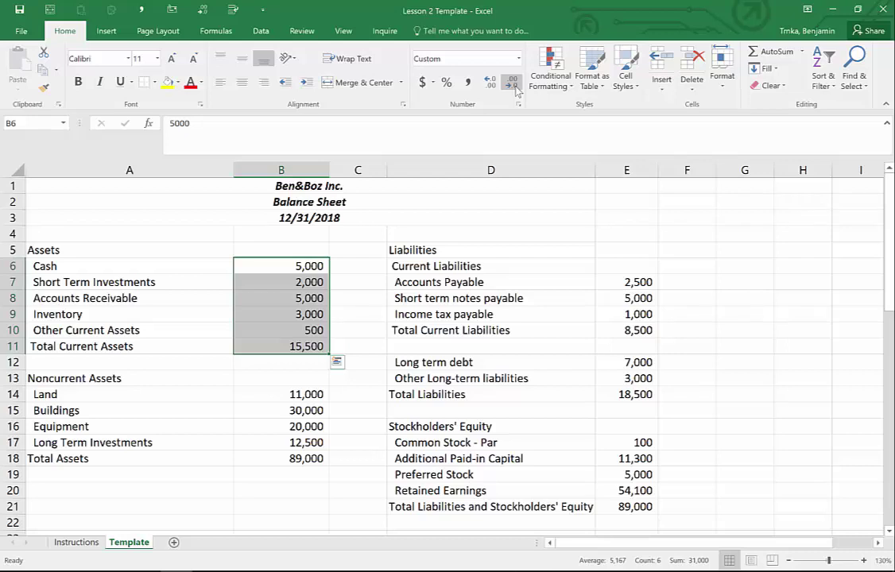
key("Up")
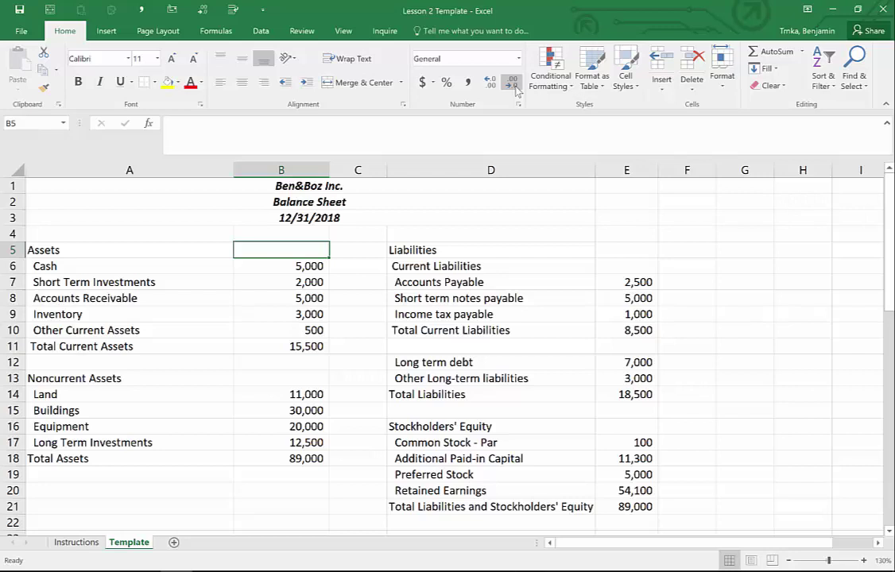
key("Down")
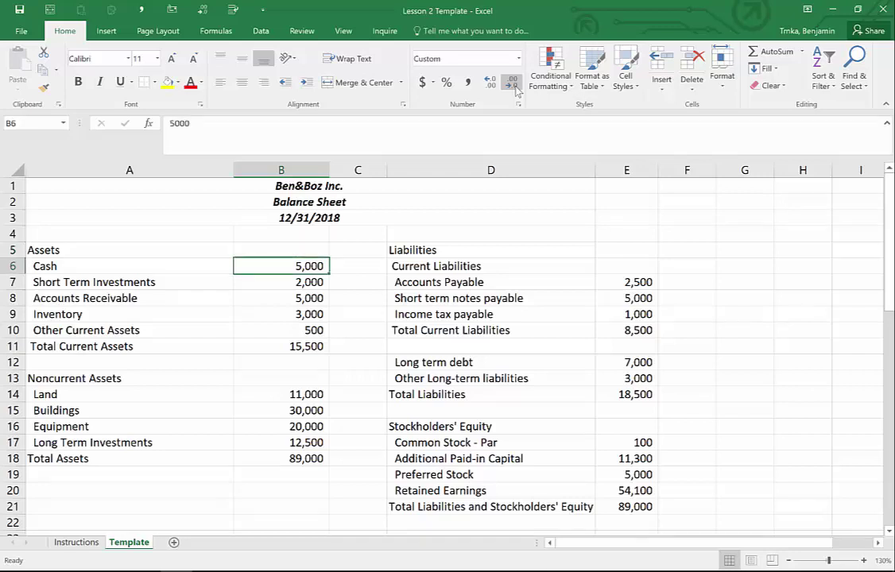
key("ctrl+shift+Down")
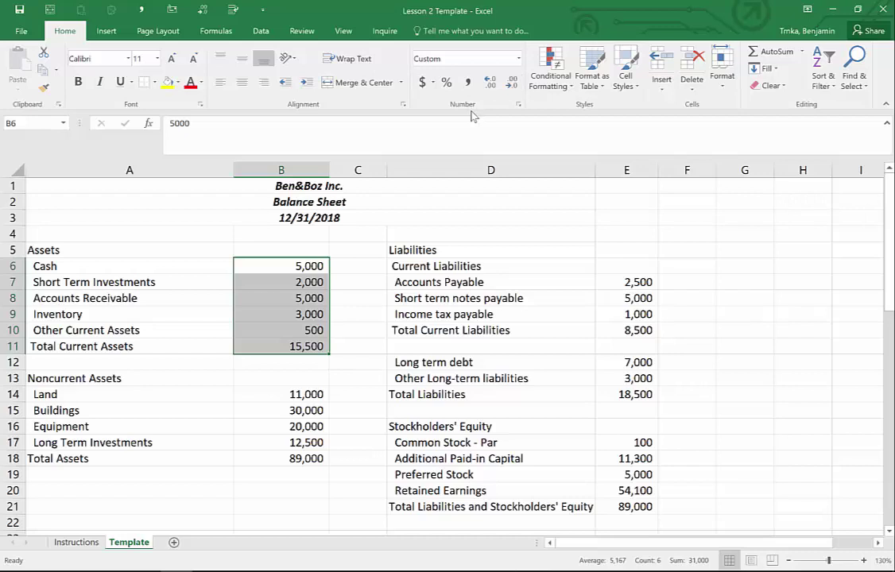
key("ctrl+b")
key("ctrl+i")
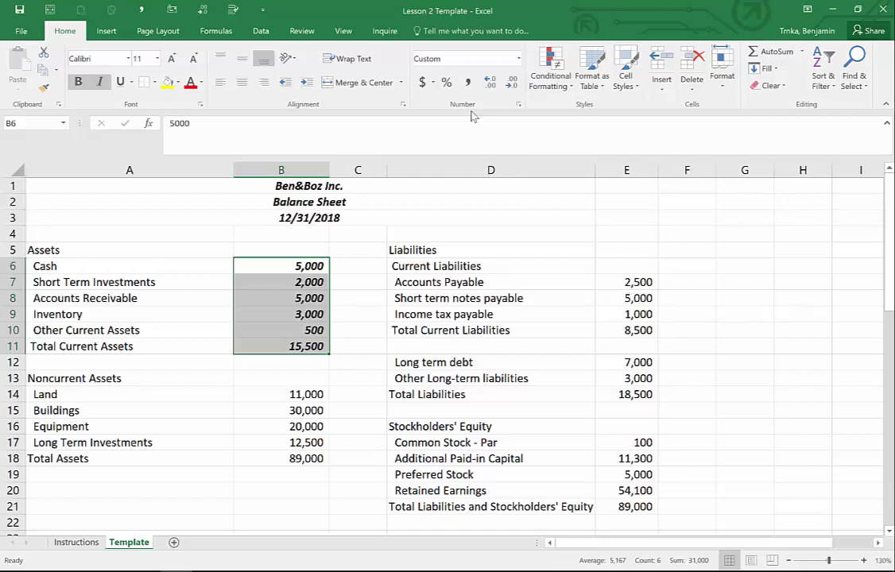
key("ctrl+b")
key("ctrl+i")
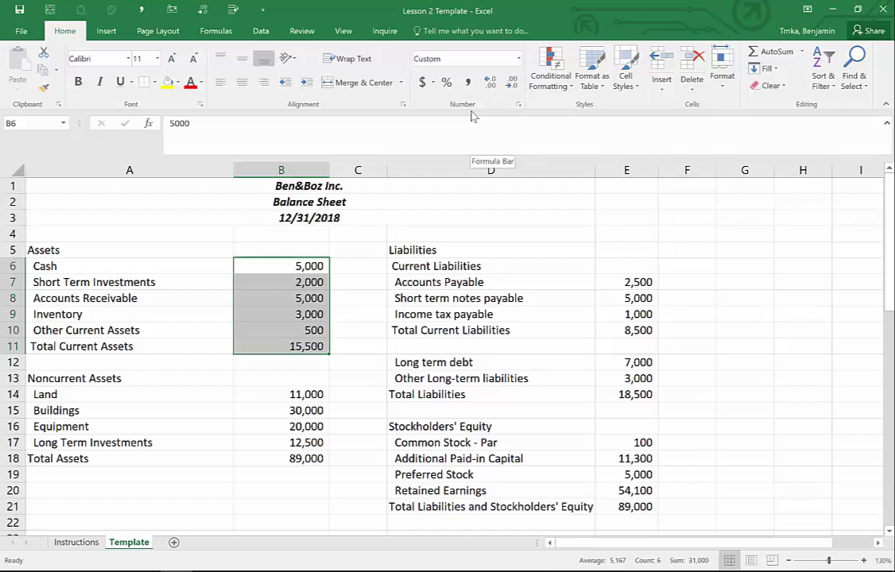
left_click(423, 82)
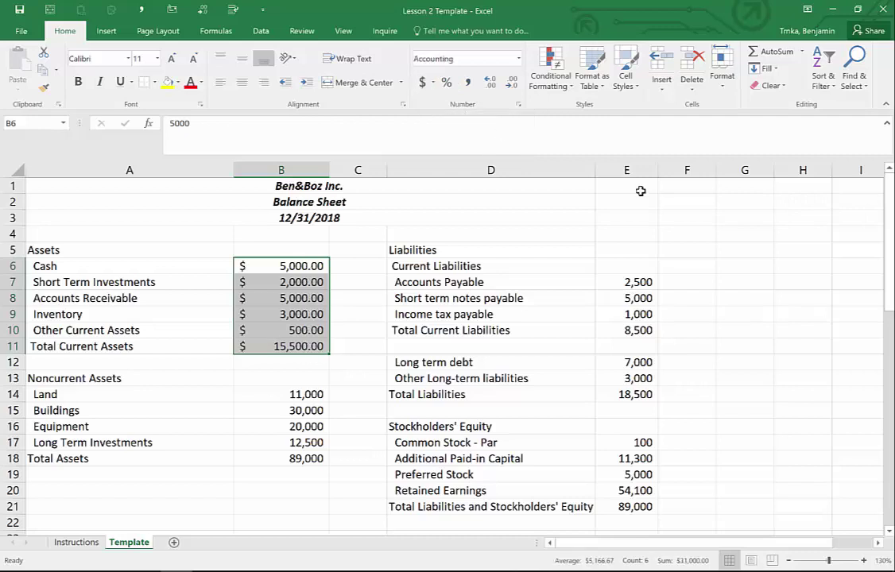
left_click(470, 84)
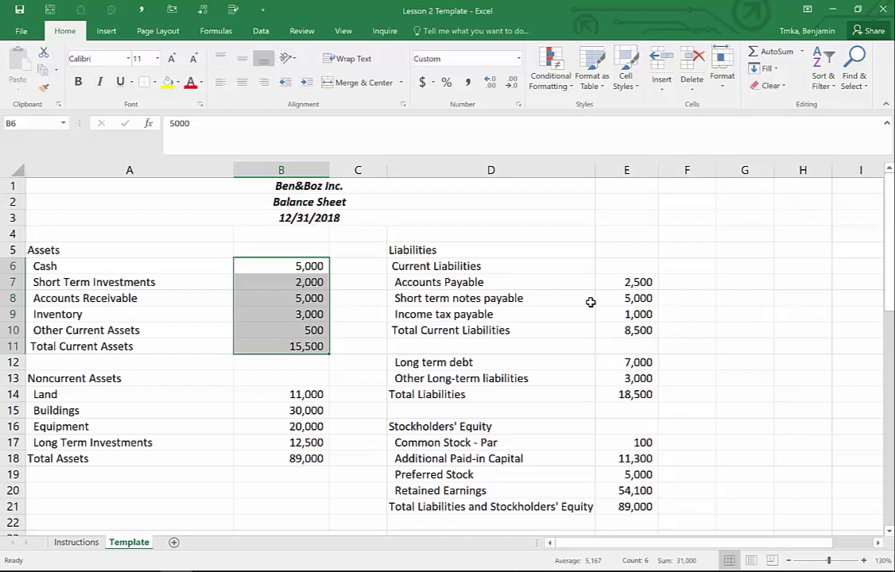
key("Up")
key("Down")
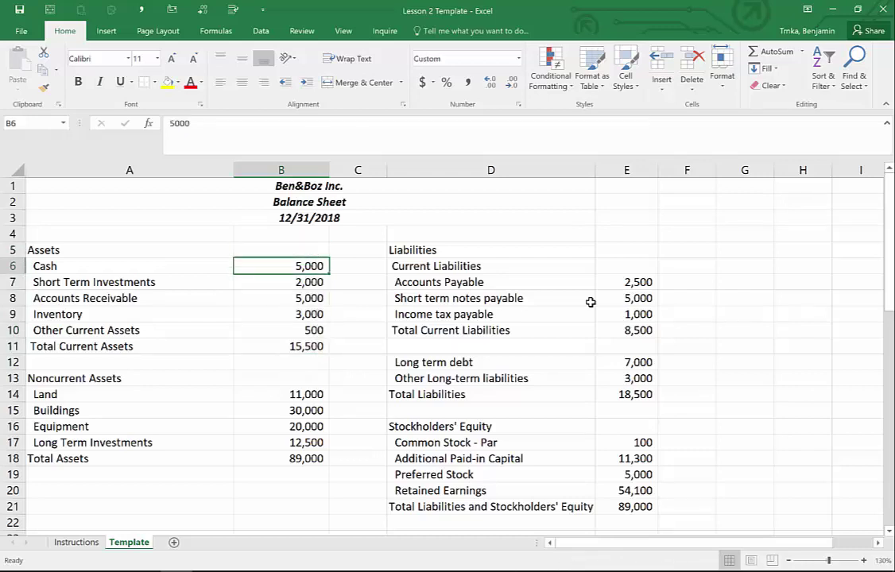
key("Down")
key("Down")
key("Down")
key("Down")
key("Down")
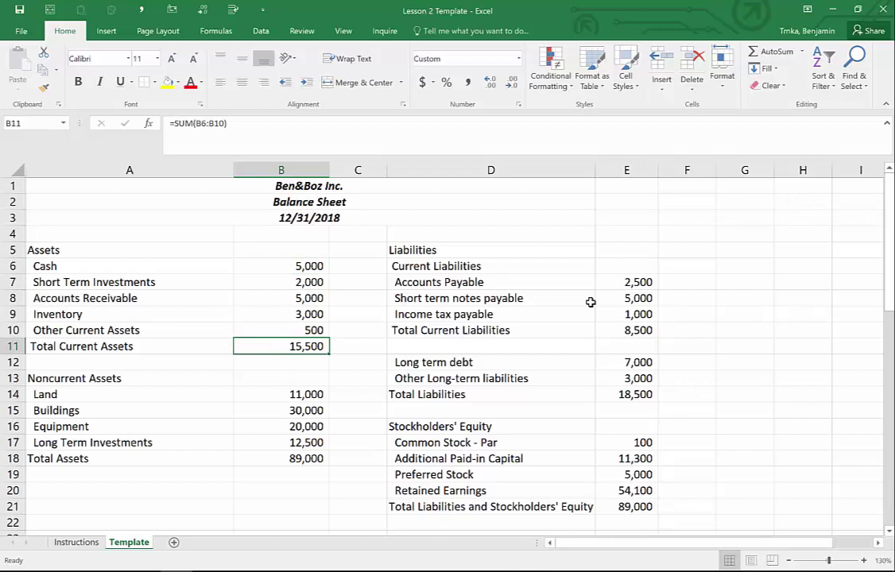
key("Down")
key("Down")
key("Down")
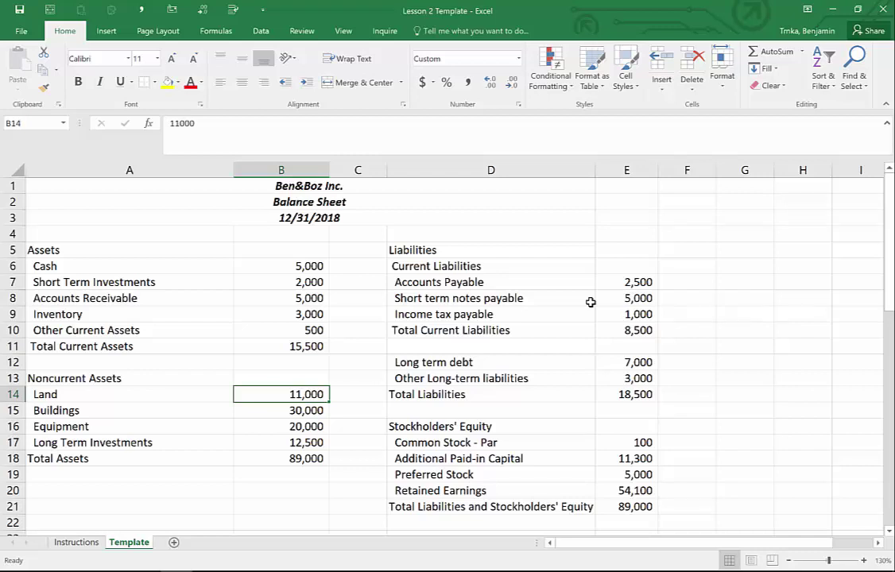
key("Right")
key("Right")
key("Right")
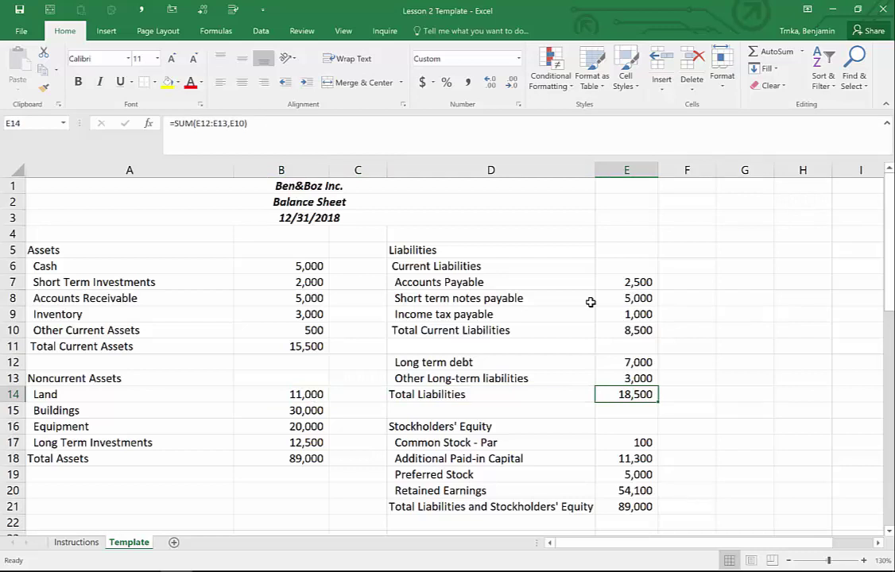
key("Up")
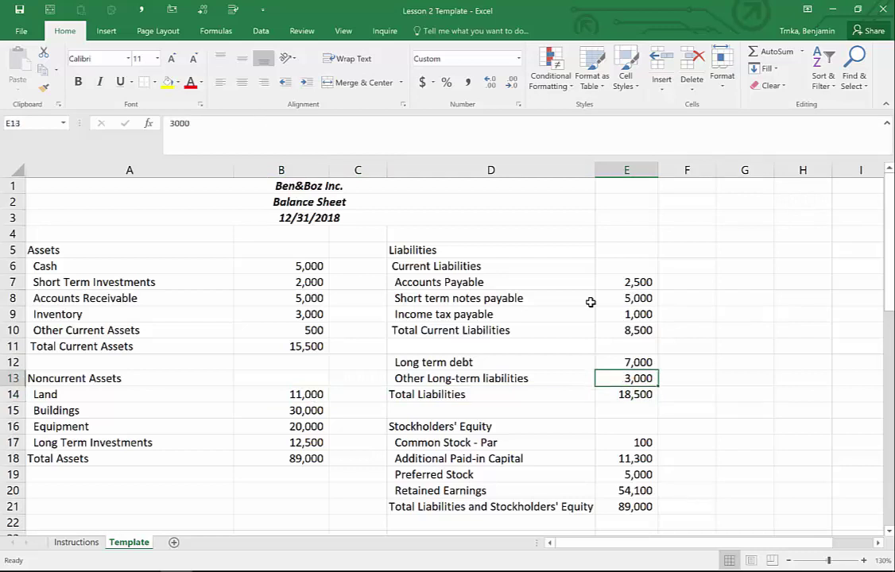
key("Up")
key("Up")
key("Up")
key("Up")
key("Up")
key("Up")
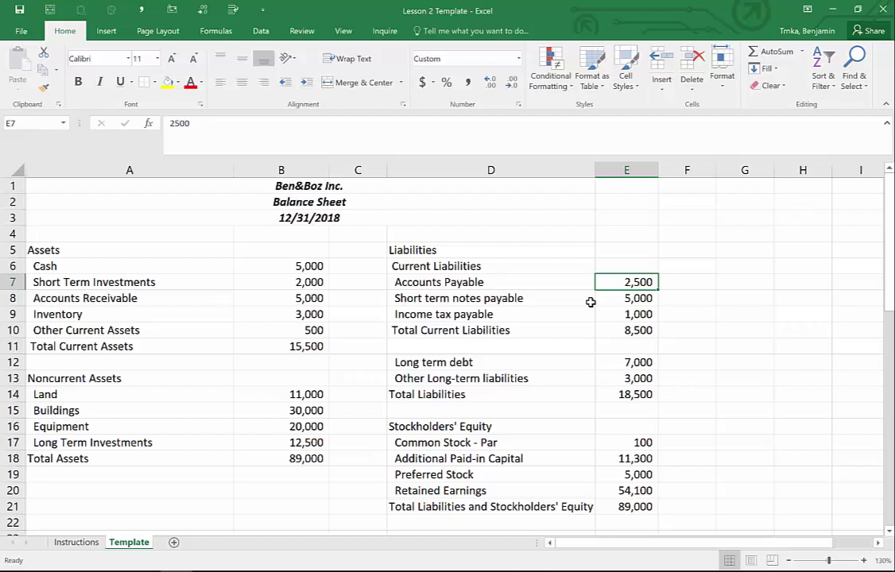
key("ctrl+space")
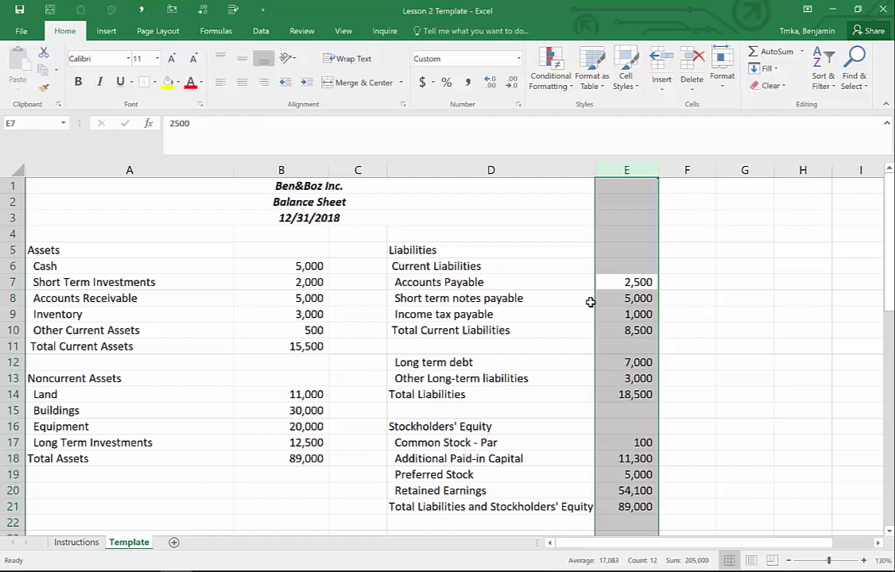
key("shift+BackSpace")
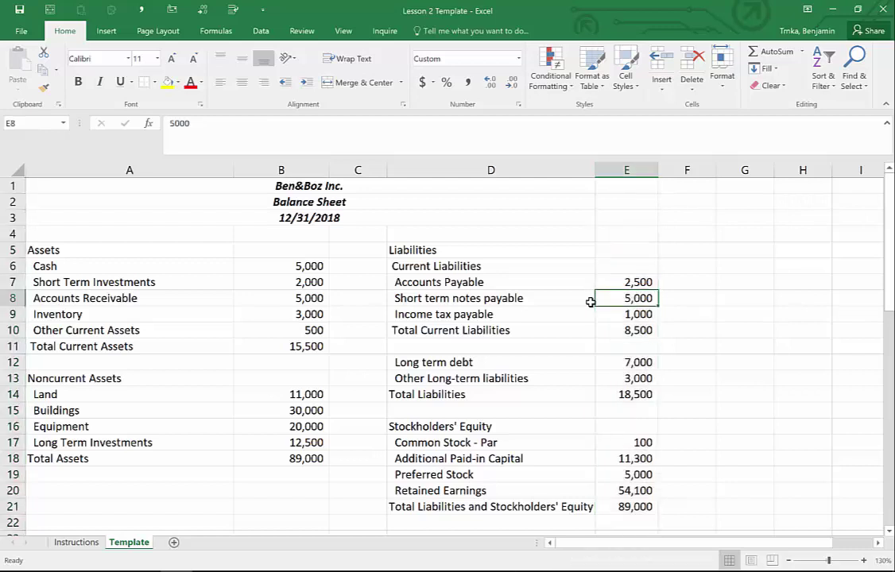
key("ctrl+shift+Down")
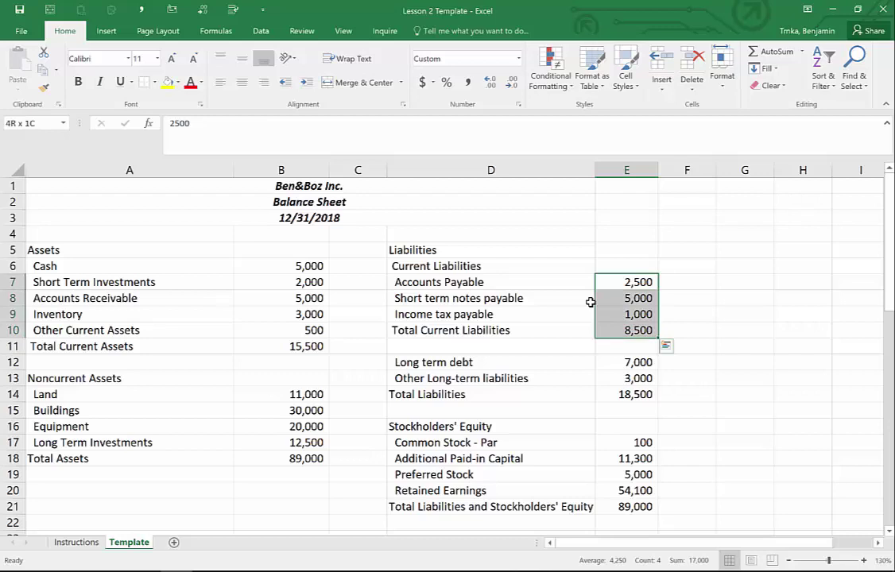
key("ctrl+shift+Down")
key("ctrl+shift+Down")
key("ctrl+shift+Down")
key("ctrl+shift+Down")
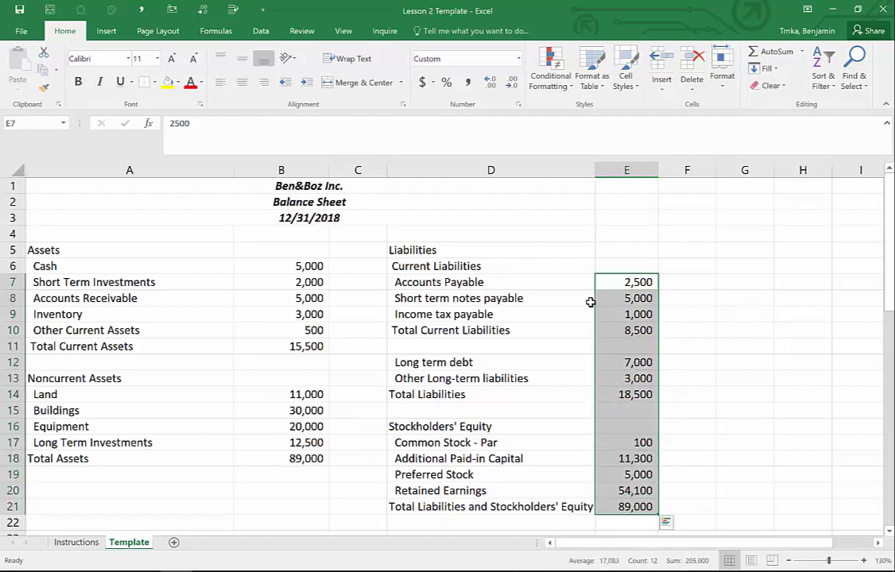
key("ctrl+space")
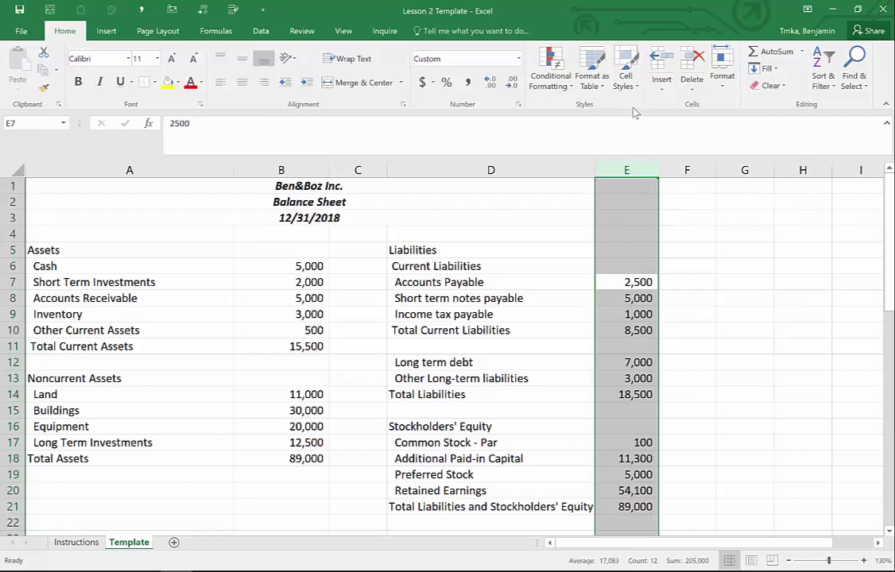
left_click(492, 83)
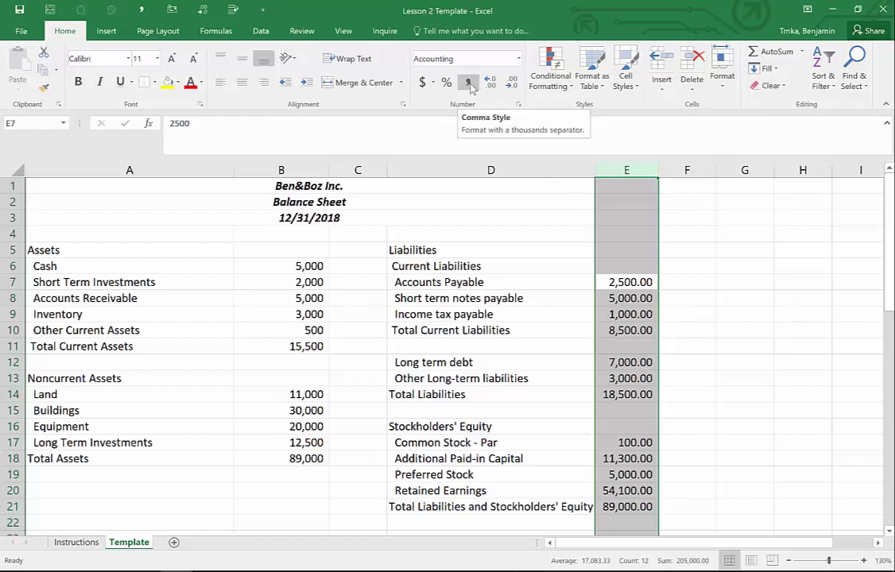
left_click(513, 86)
left_click(512, 86)
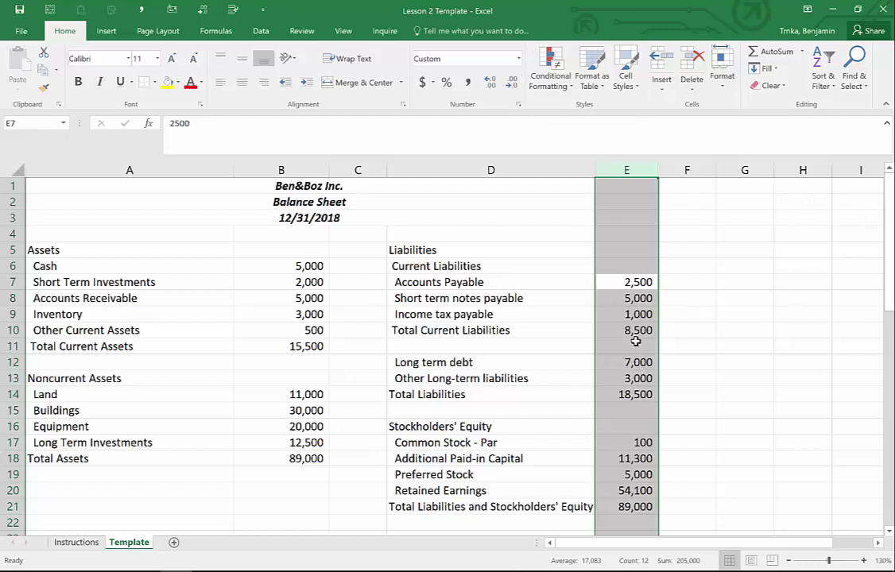
key("Down")
key("Down")
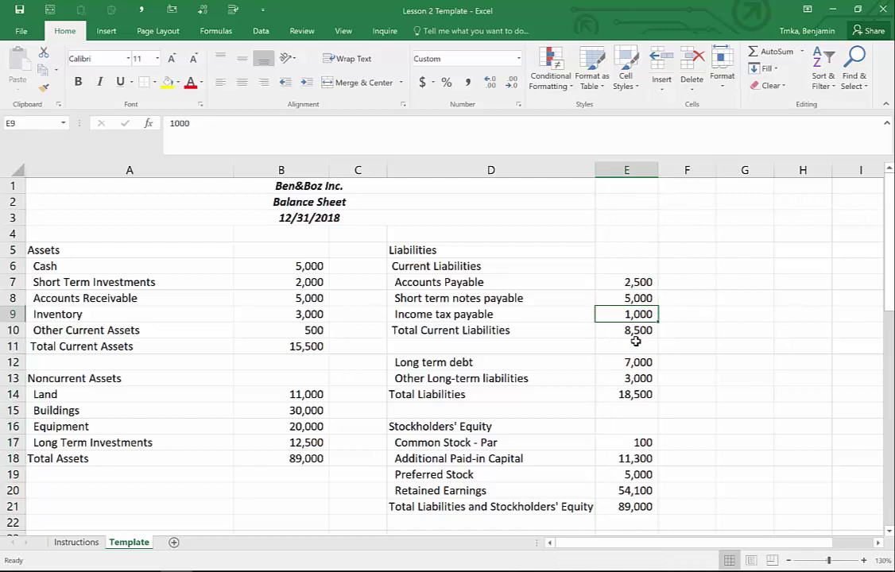
key("ctrl+space")
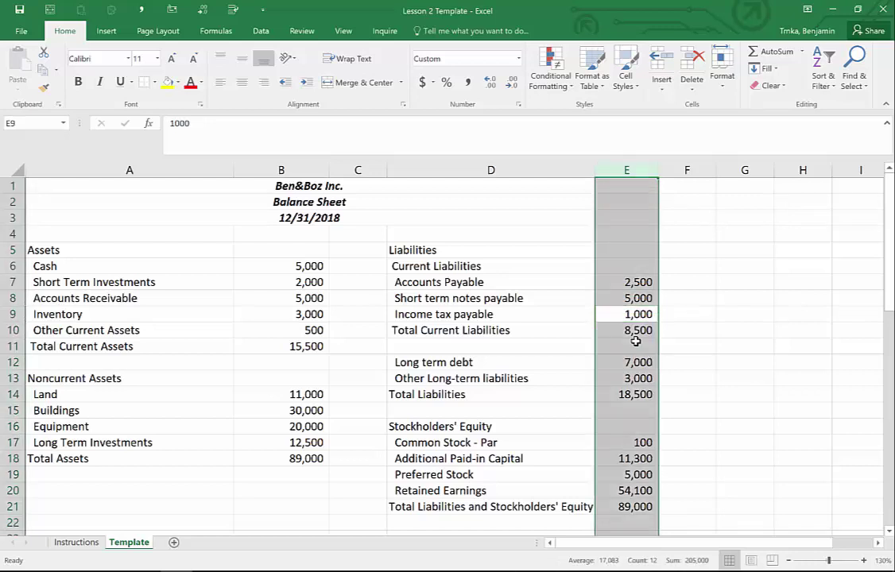
key("Down")
key("shift+space")
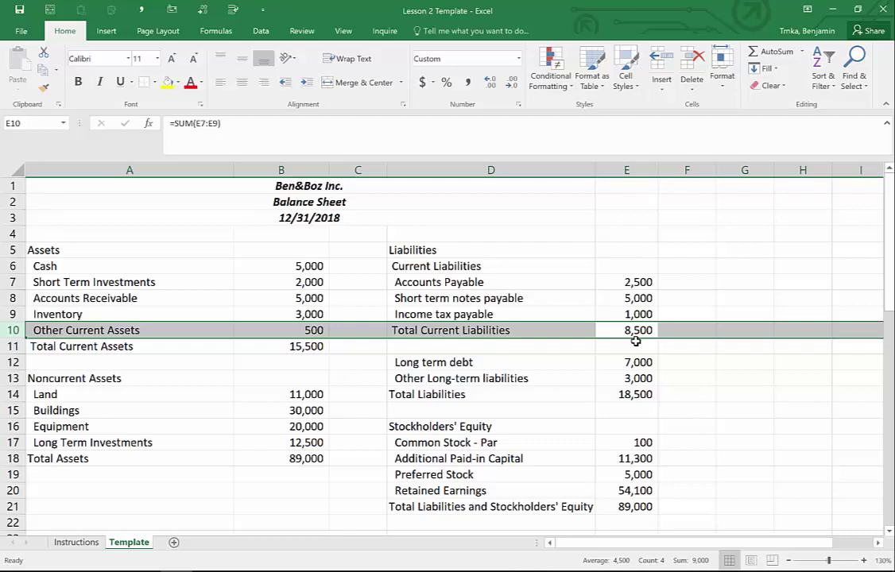
key("Right")
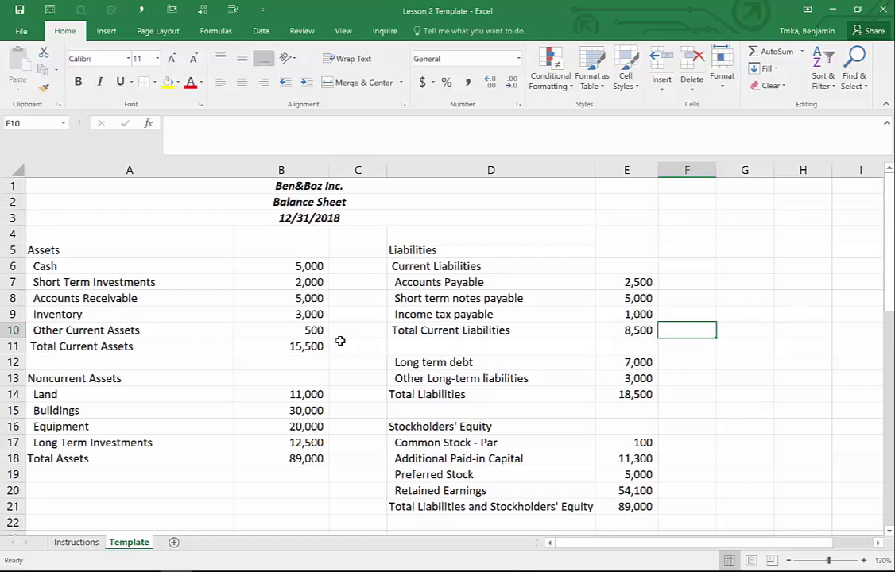
Step: Check the subtotal amounts and formula, then add a bottom border under the 500 in B10
left_click(312, 330)
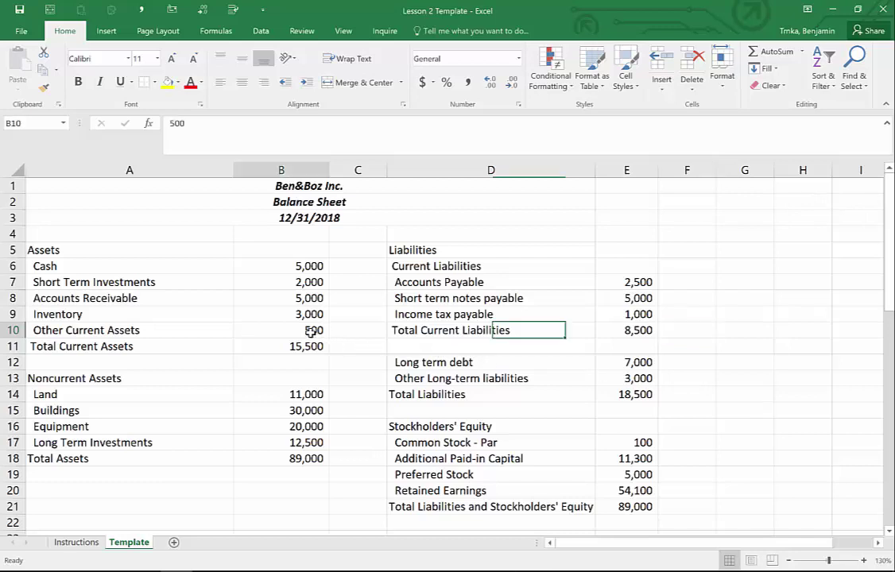
left_click(641, 315)
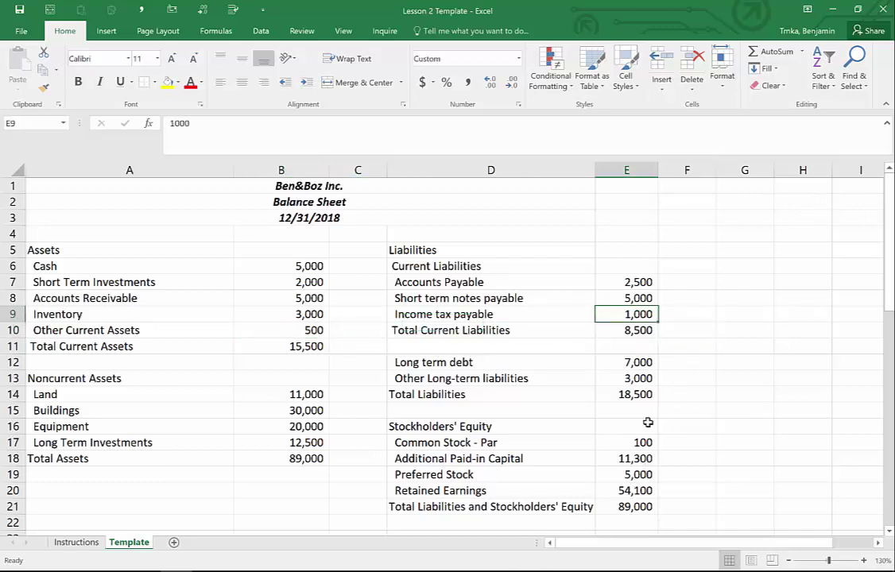
left_click(637, 378)
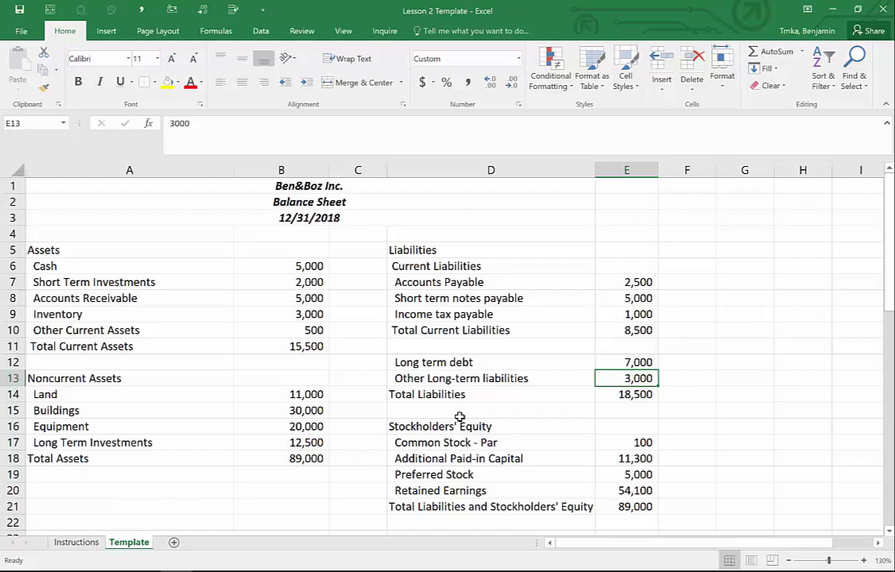
left_click(318, 345)
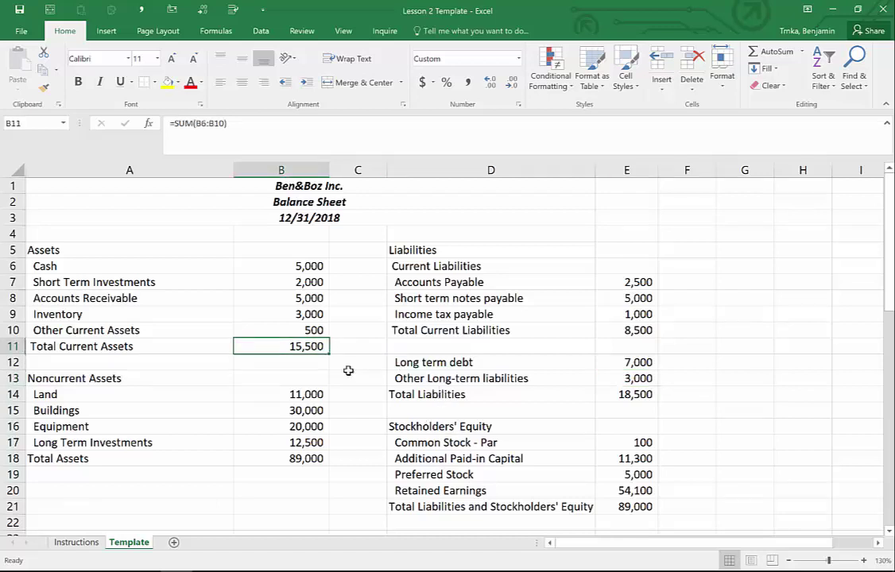
left_click(286, 329)
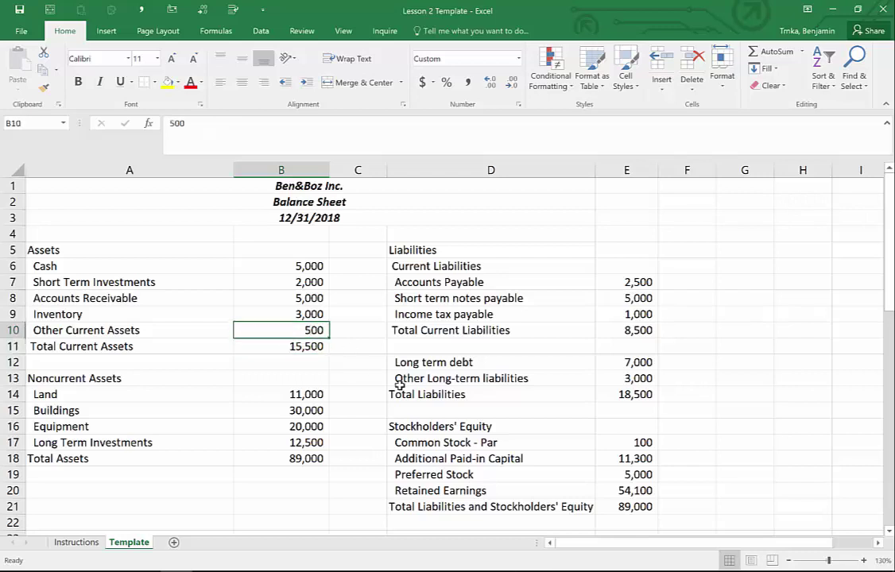
left_click(156, 84)
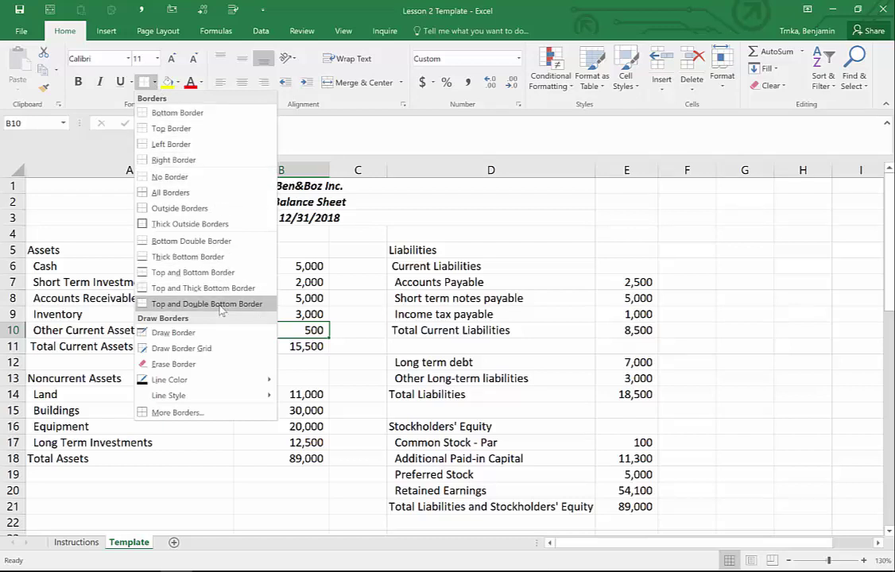
left_click(202, 116)
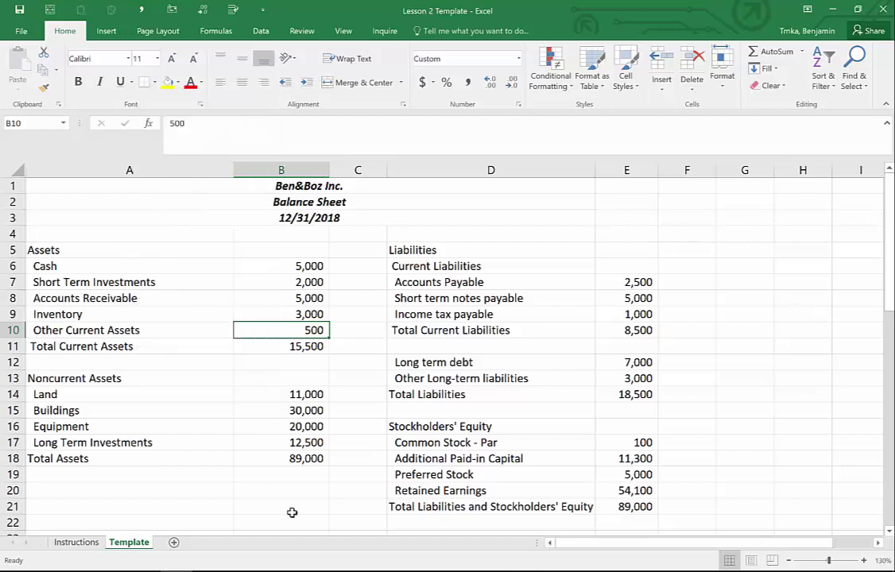
Step: Add a bottom border under the 1,000 Income tax payable amount in E9
key("Right")
key("Right")
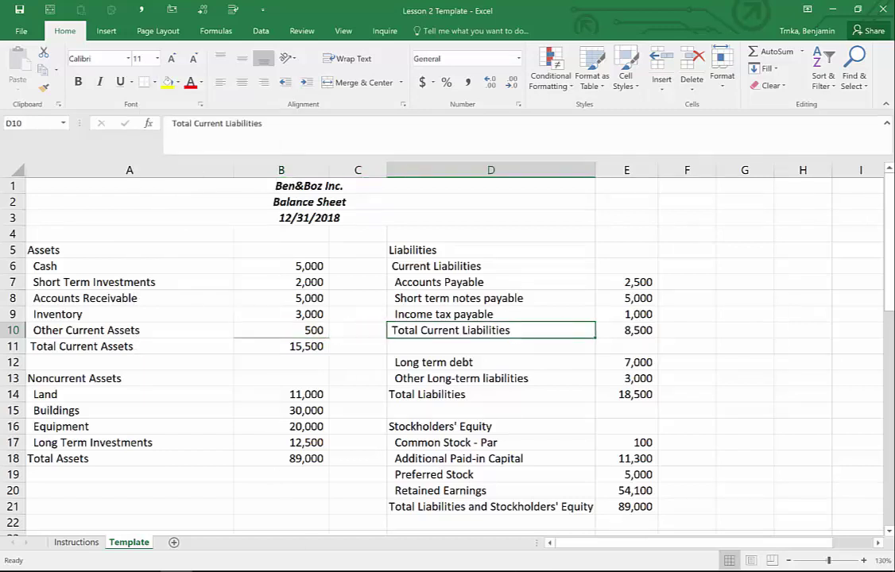
key("Left")
key("Left")
key("shift+Down")
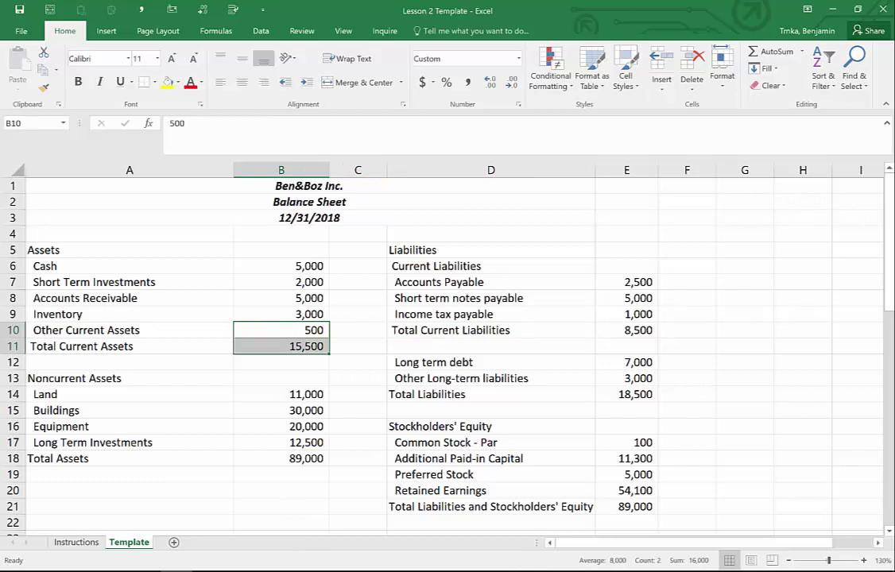
key("Right")
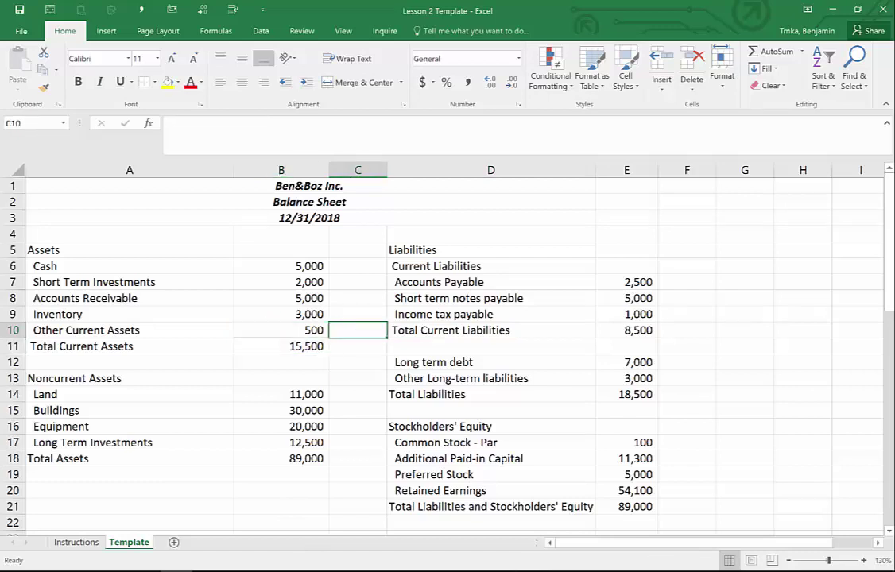
left_click(627, 330)
left_click(626, 314)
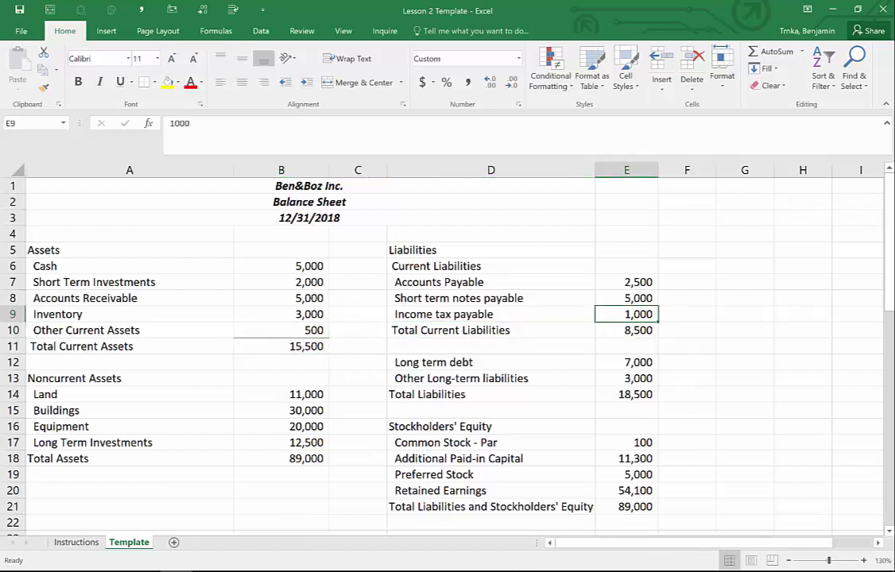
left_click(145, 82)
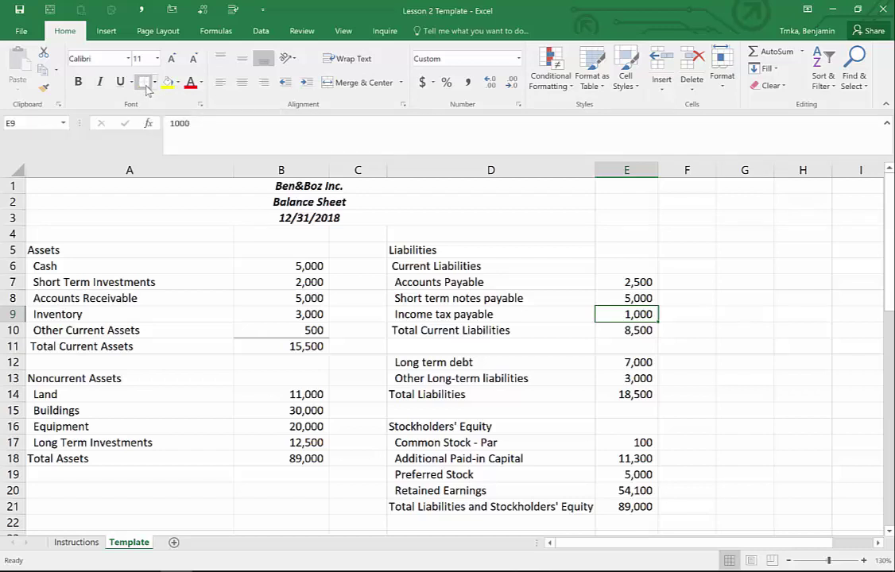
Step: Move to the 3,000 Other Long-term liabilities amount in E13
key("Down")
key("Down")
key("Down")
key("Down")
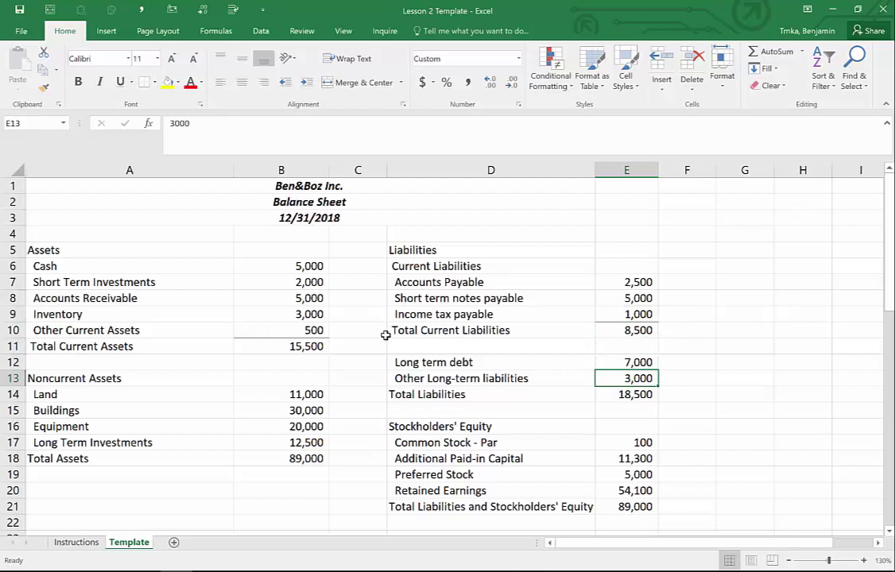
key("Up")
key("Right")
key("Left")
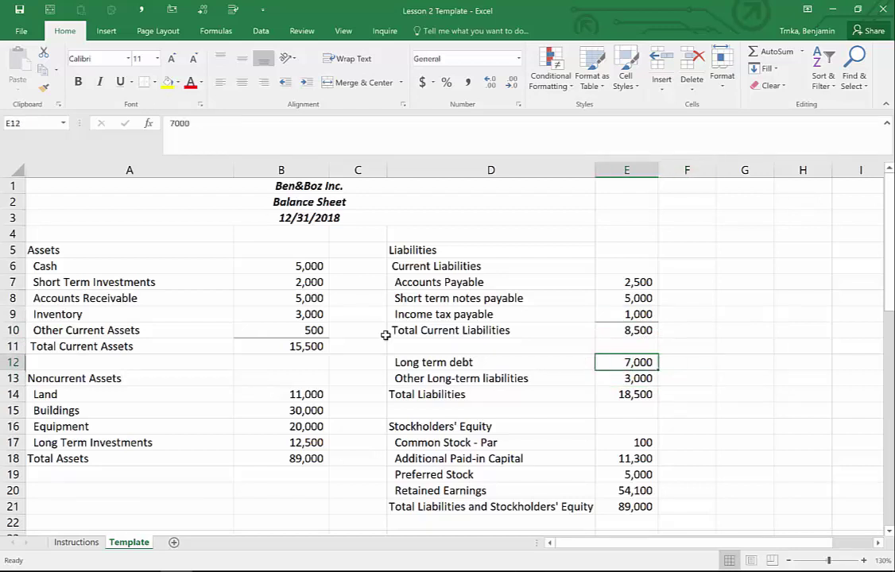
key("Down")
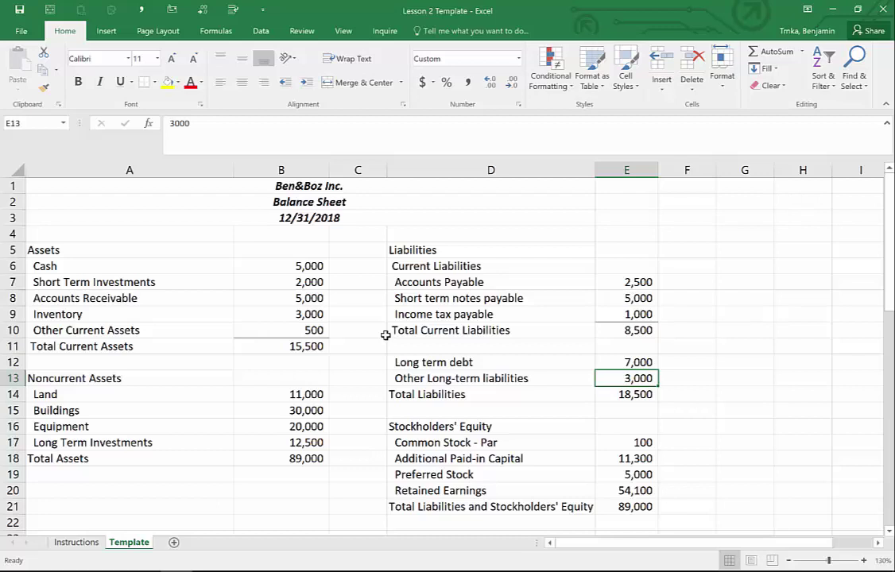
Step: Add a bottom border under the 3,000 in E13 through Alt, H, B and check it
key("alt")
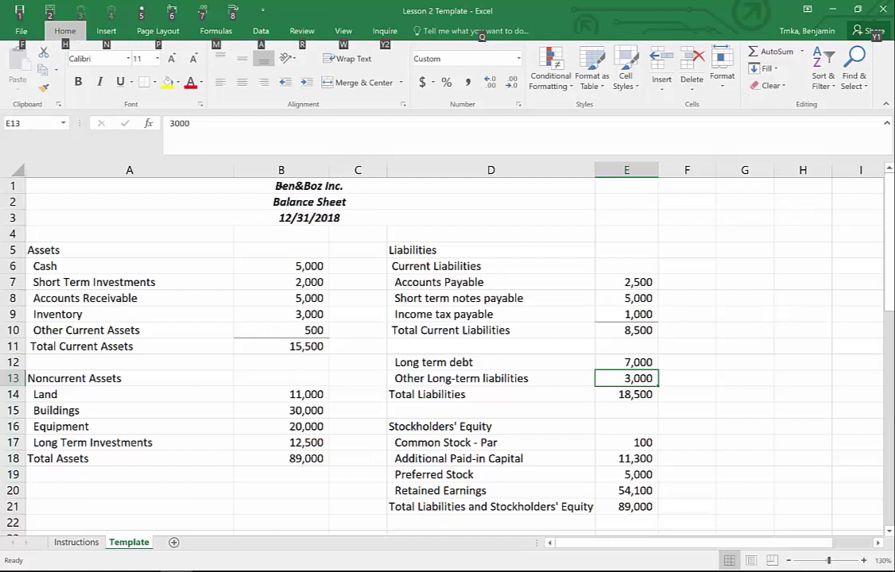
key("h")
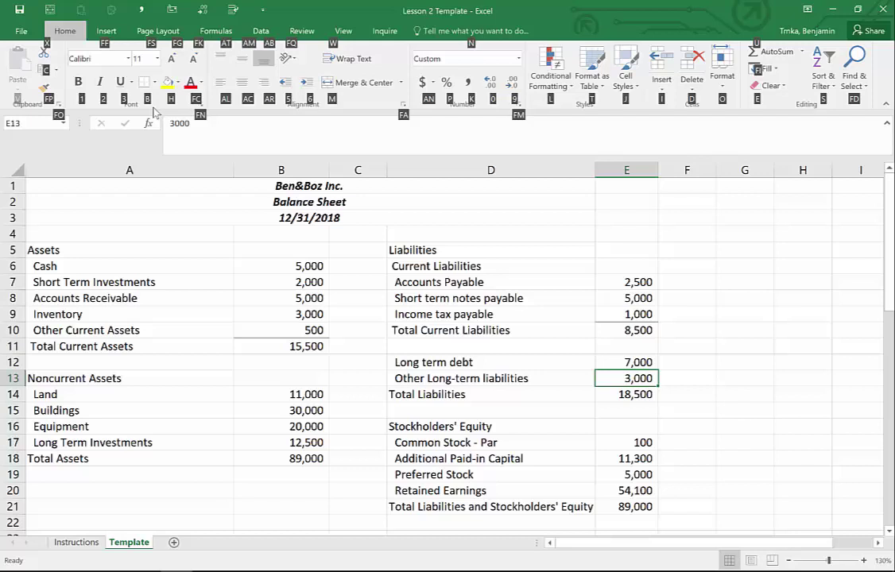
key("b")
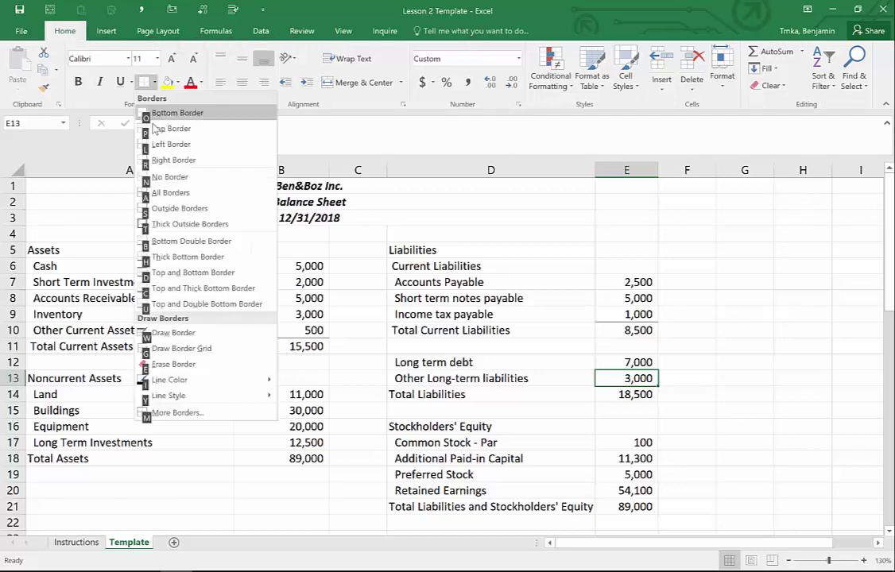
left_click(221, 116)
key("Down")
key("Right")
key("Right")
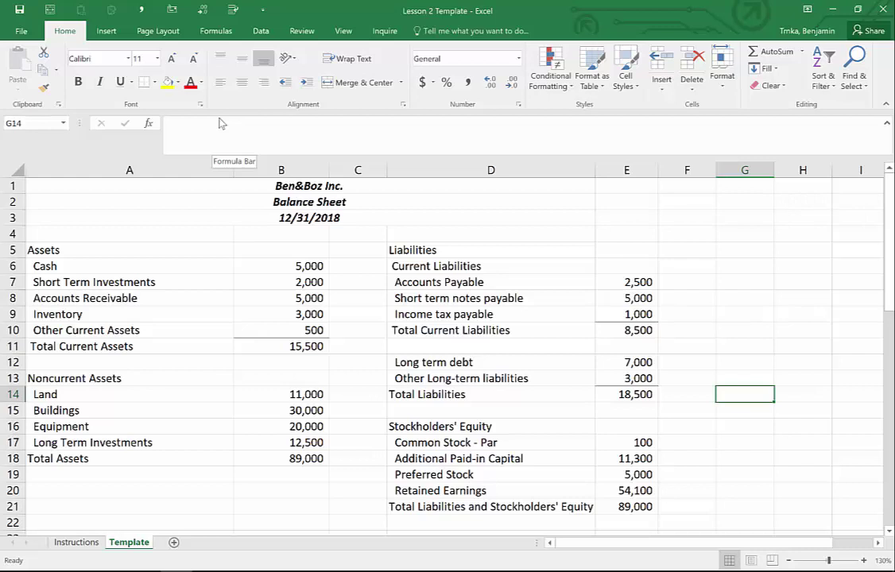
key("Left")
key("Left")
key("Up")
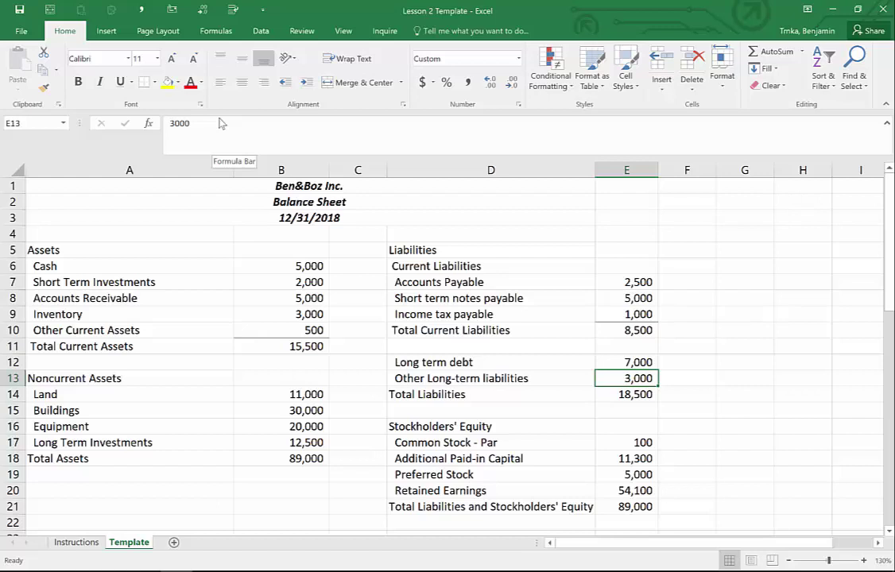
Step: Move to the 89,000 Total Assets figure in B18
key("Down")
key("Down")
key("Left")
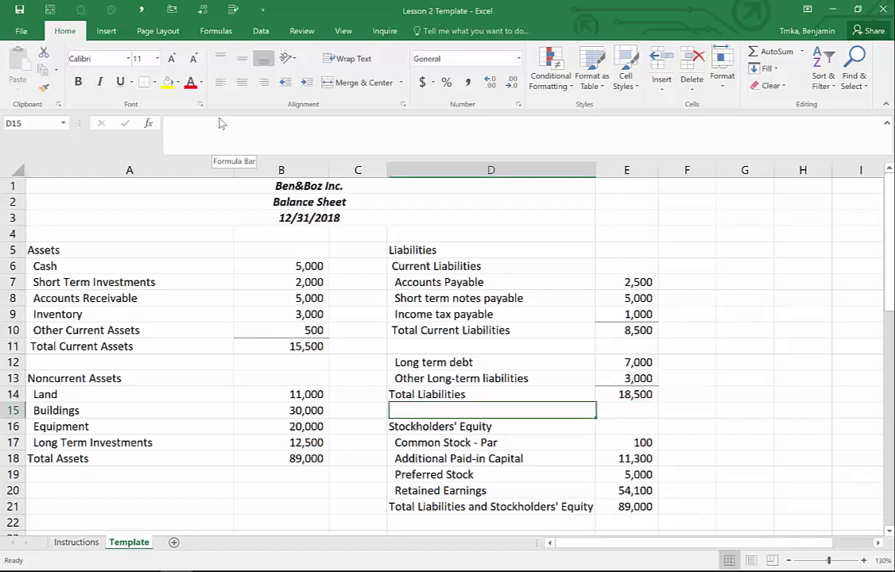
key("Left")
key("Down")
key("Down")
key("Left")
key("Down")
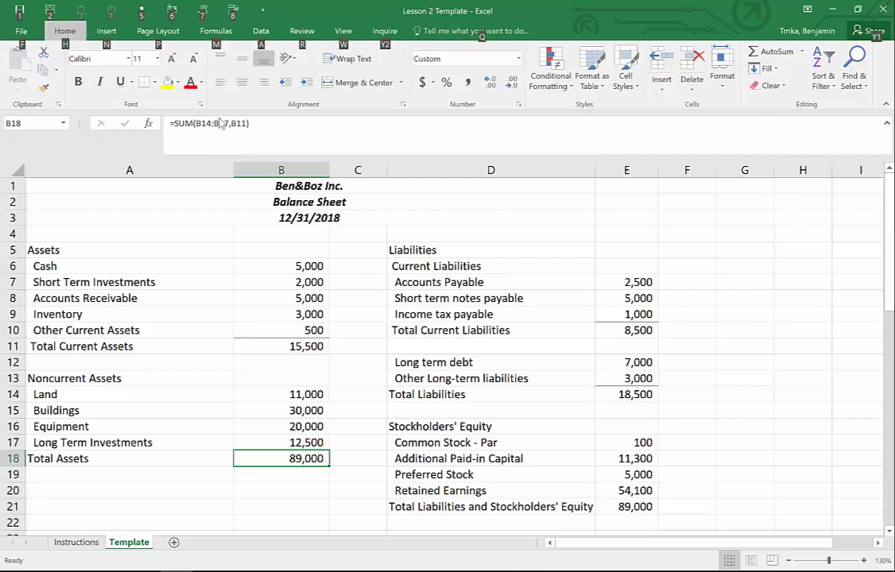
Step: Apply a Top and Double Bottom Border to B18 and check the result
key("alt+h")
key("b")
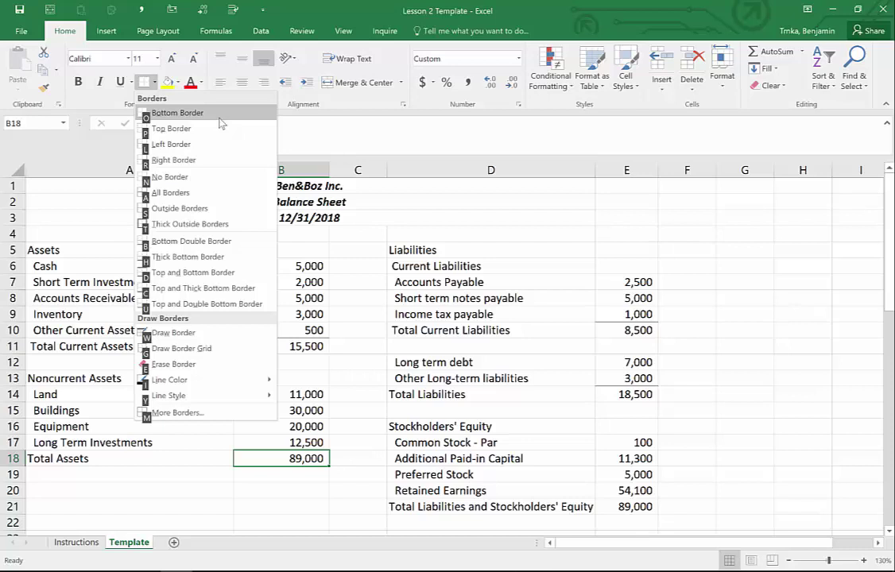
left_click(221, 124)
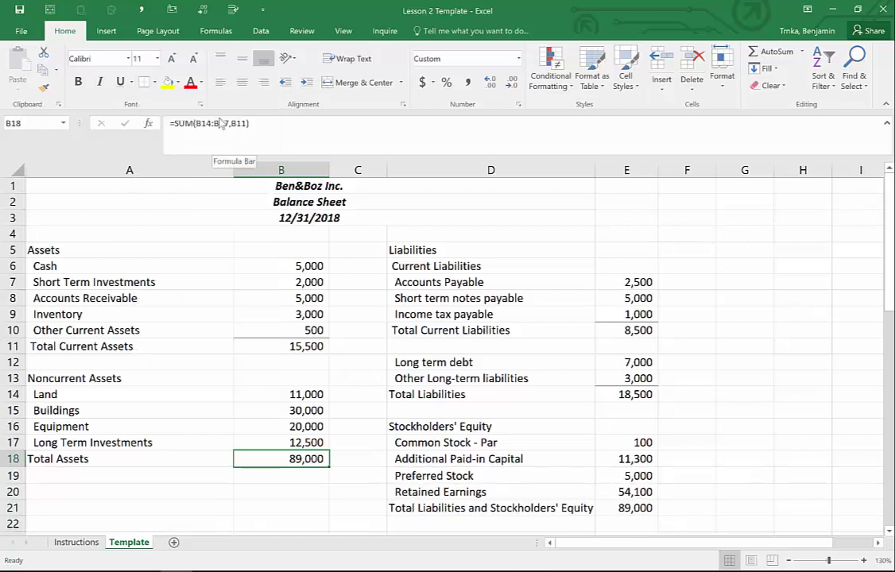
key("Down")
key("Down")
key("Up")
key("Right")
key("Up")
key("Left")
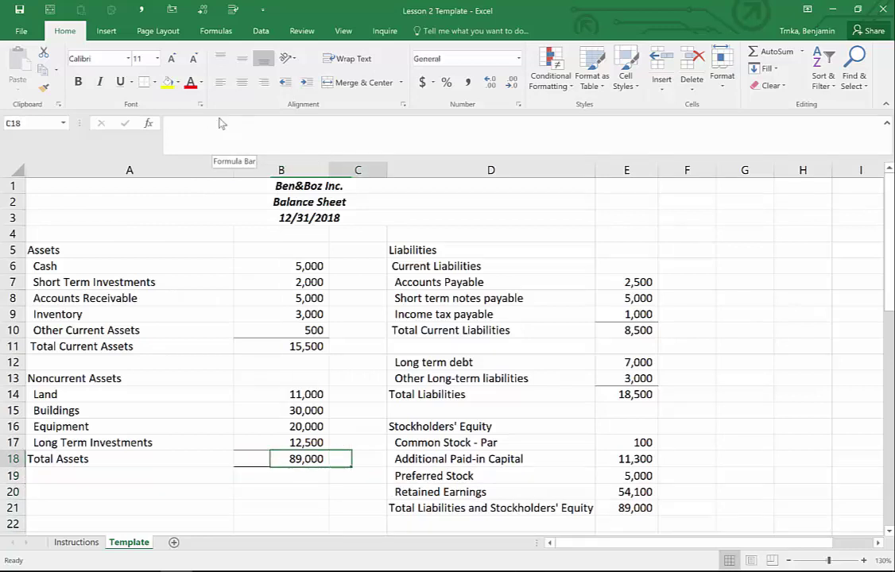
Step: Move toward the Total Liabilities and Stockholders' Equity figure in E21
key("Down")
key("Right")
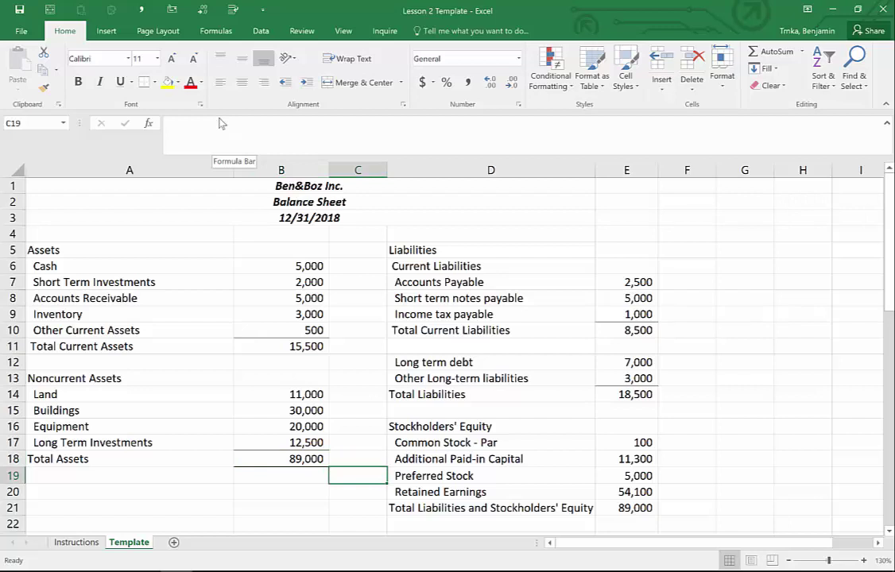
key("Right")
key("Down")
Step: Apply a Top and Double Bottom Border to the 89,000 in E21, then deselect it to view the border
key("Right")
key("Down")
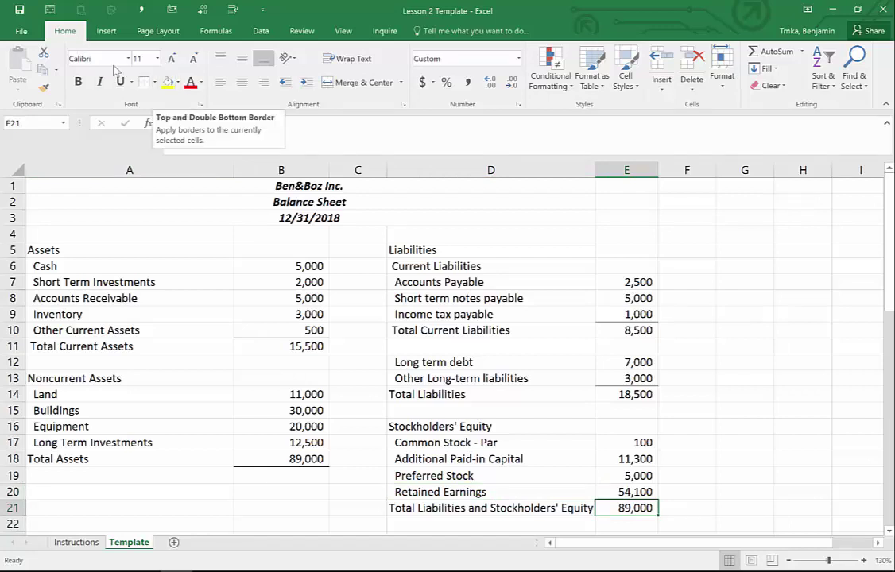
left_click(155, 83)
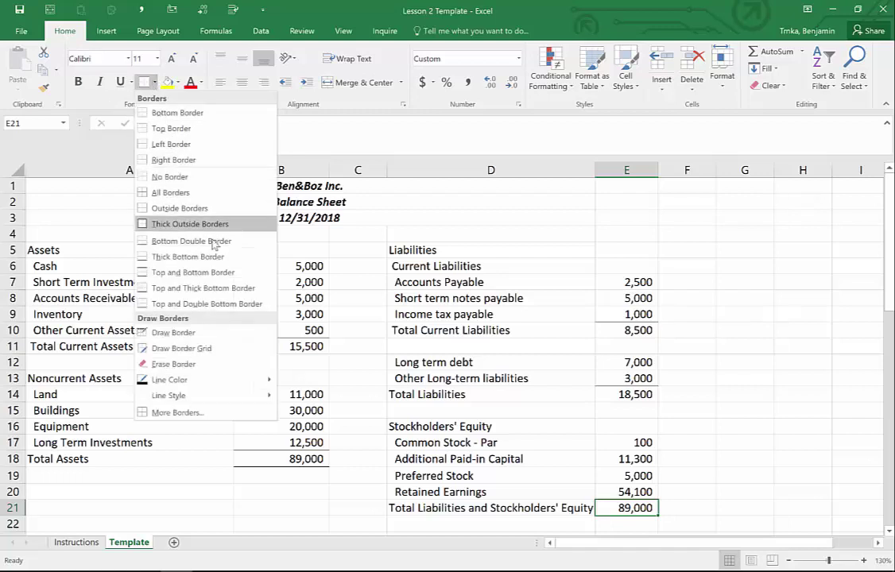
left_click(257, 312)
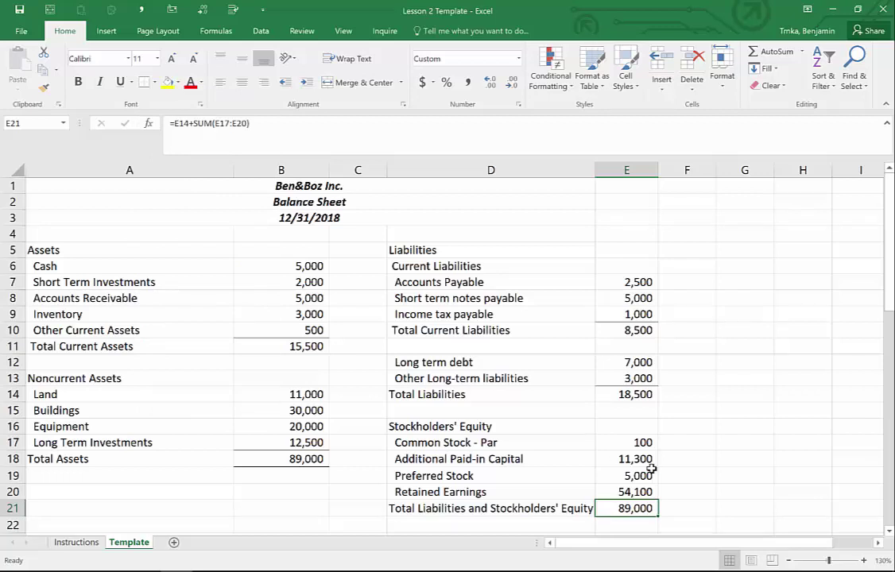
left_click(737, 445)
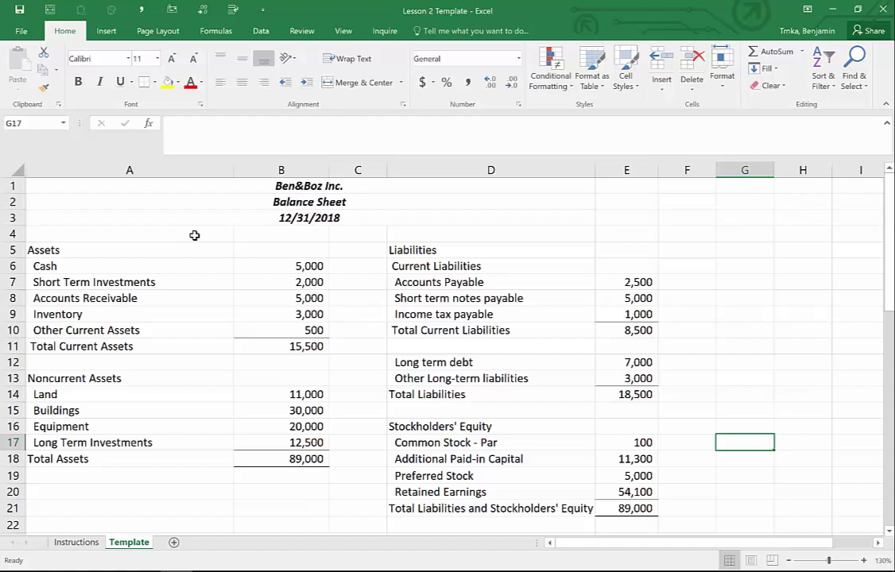
left_click(26, 30)
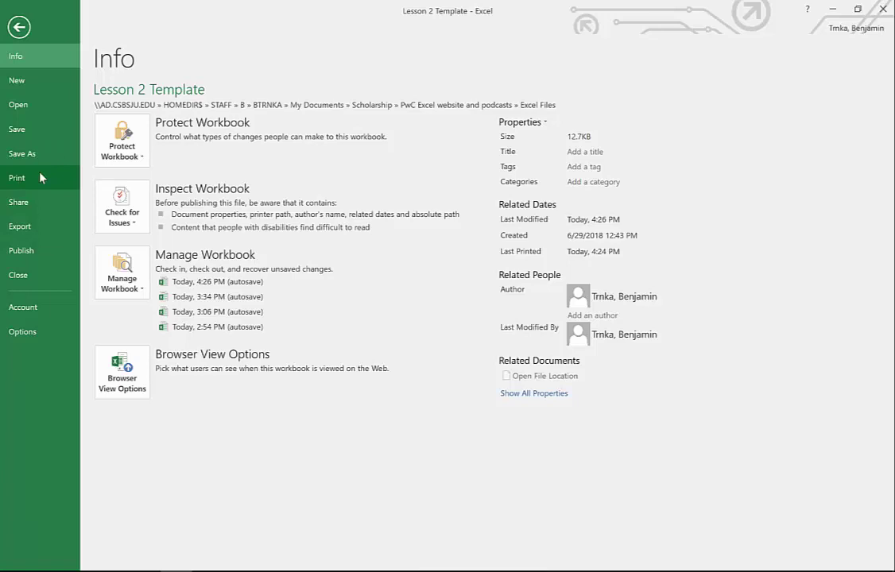
left_click(19, 27)
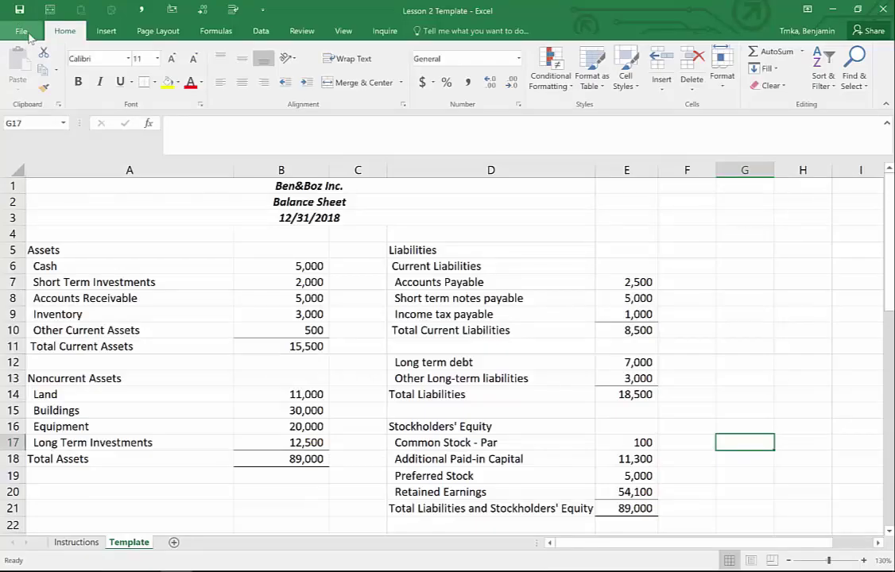
left_click(22, 32)
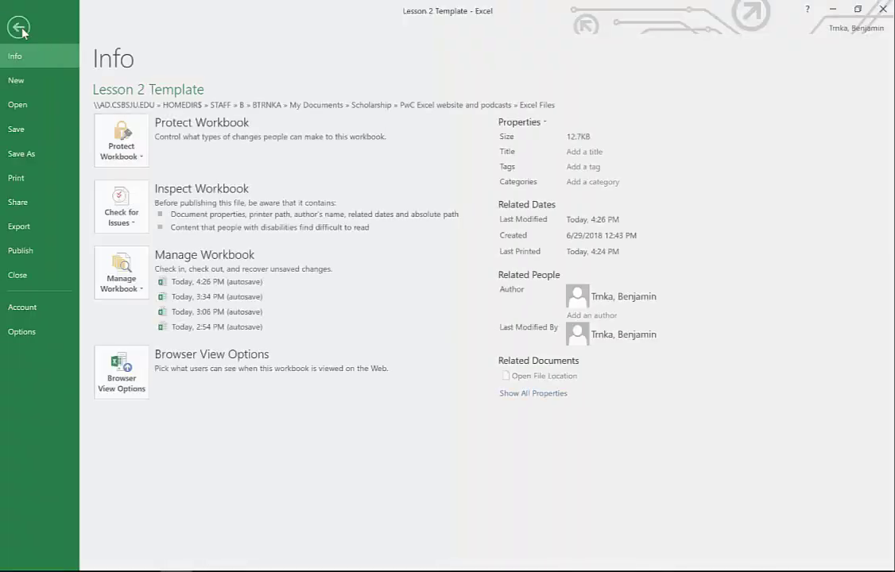
left_click(28, 176)
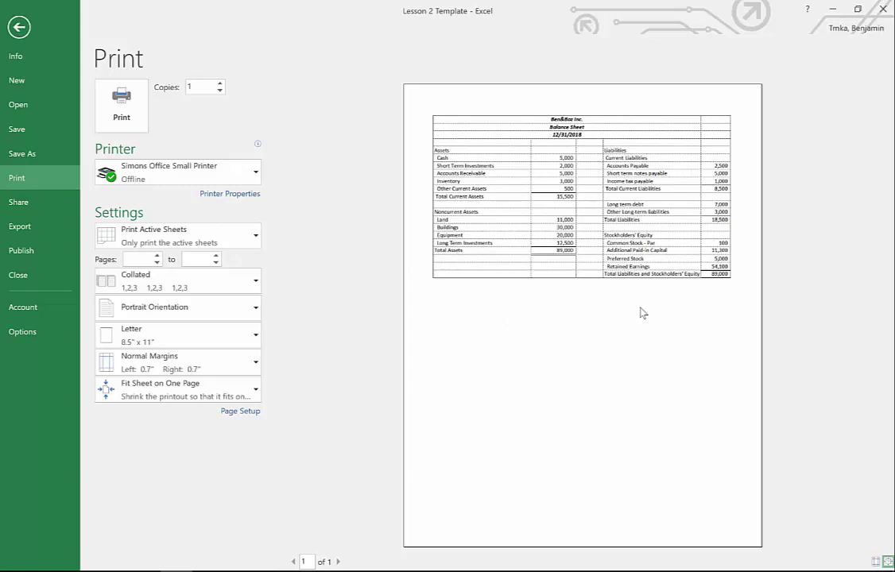
key("Escape")
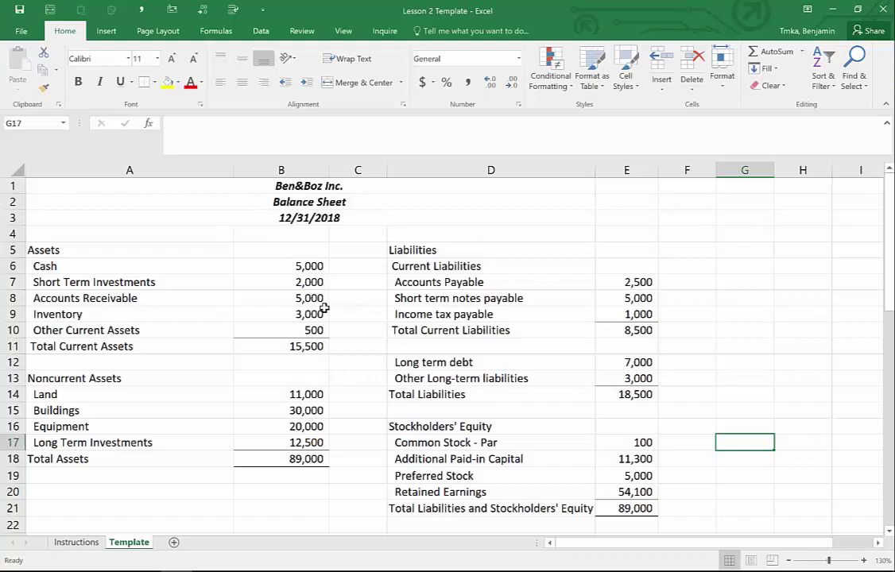
Step: Open the print preview with Ctrl+P, showing the balance sheet on one portrait Letter page
key("ctrl+p")
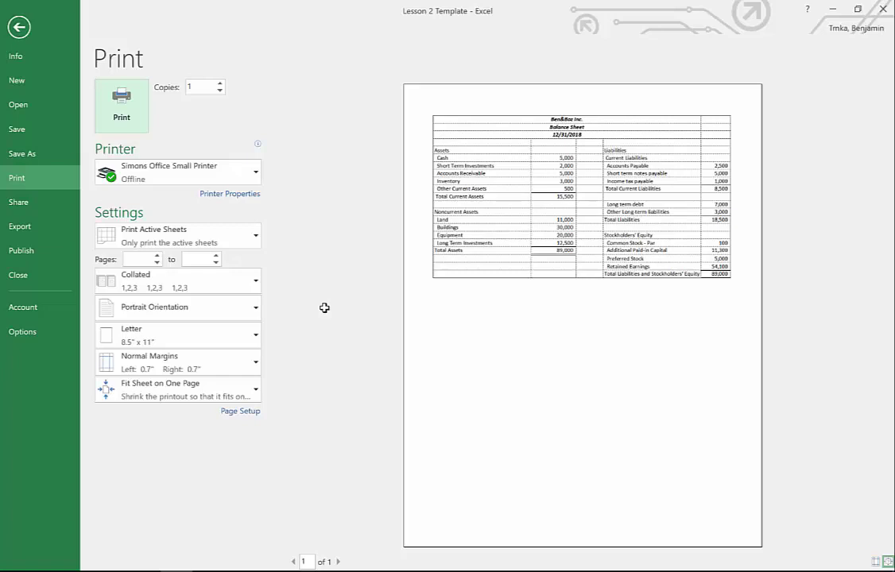
Step: Set print scaling to No Scaling and turn off printed gridlines in Page Setup
left_click(255, 390)
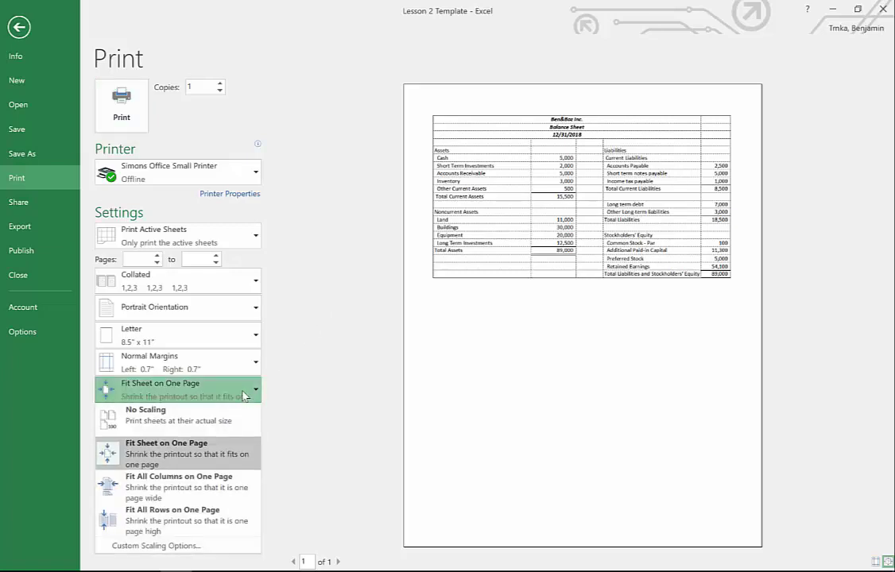
left_click(210, 424)
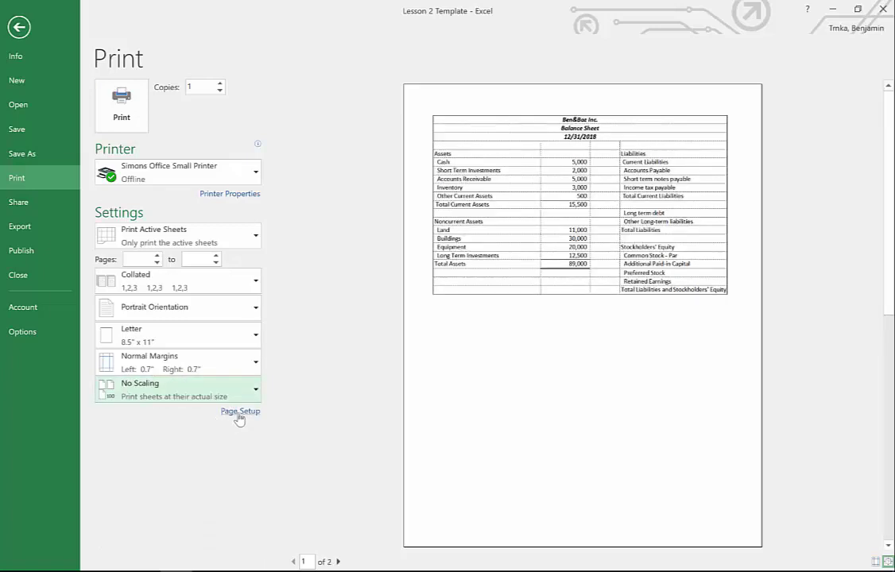
left_click(251, 412)
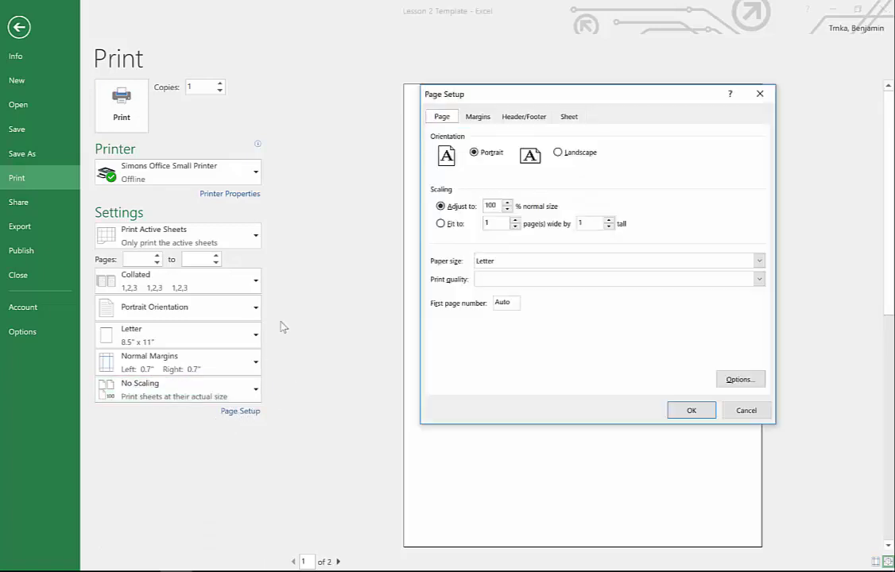
left_click(568, 117)
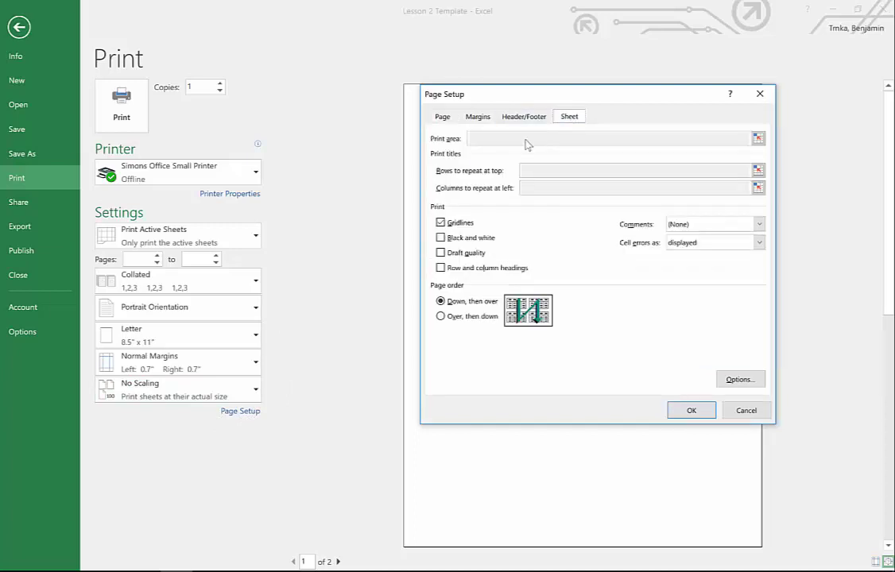
left_click(441, 224)
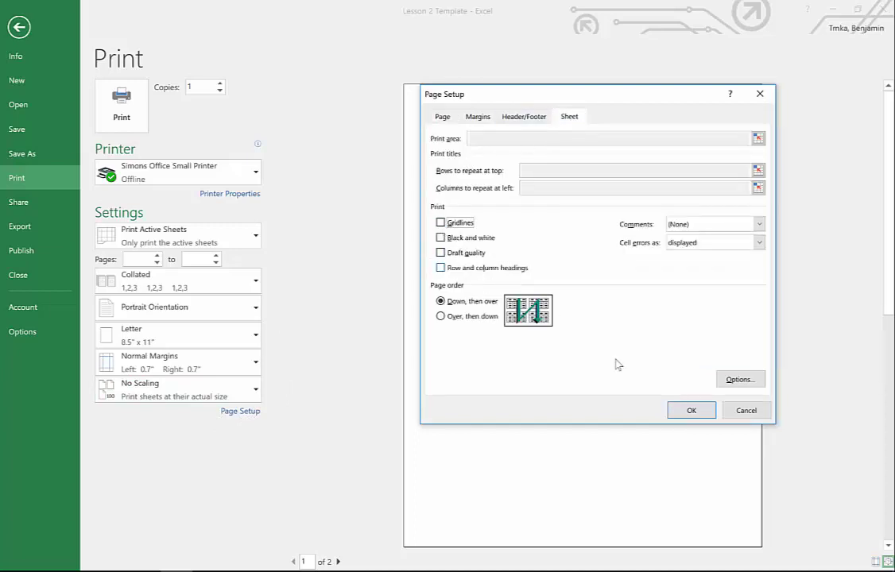
left_click(692, 412)
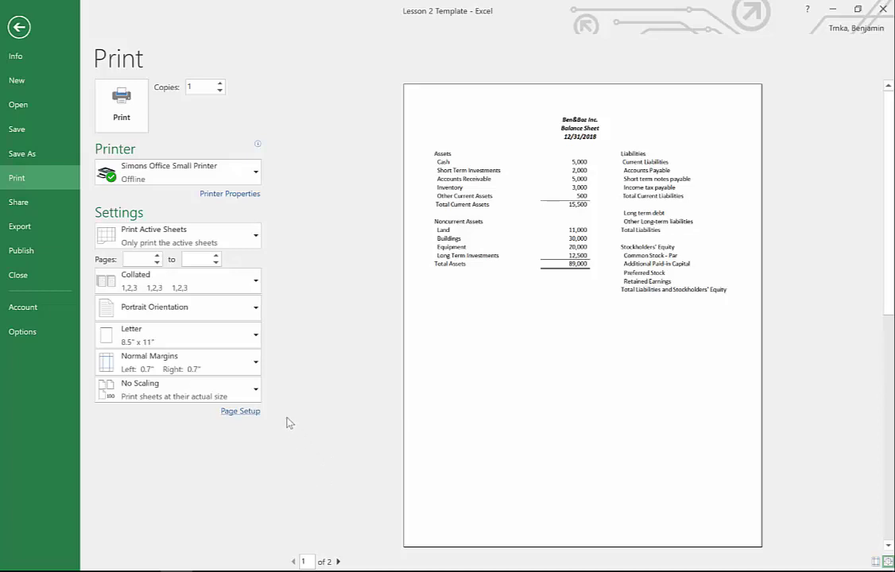
Step: Switch scaling to Fit Sheet on One Page and re-enable printed gridlines in Page Setup
left_click(252, 402)
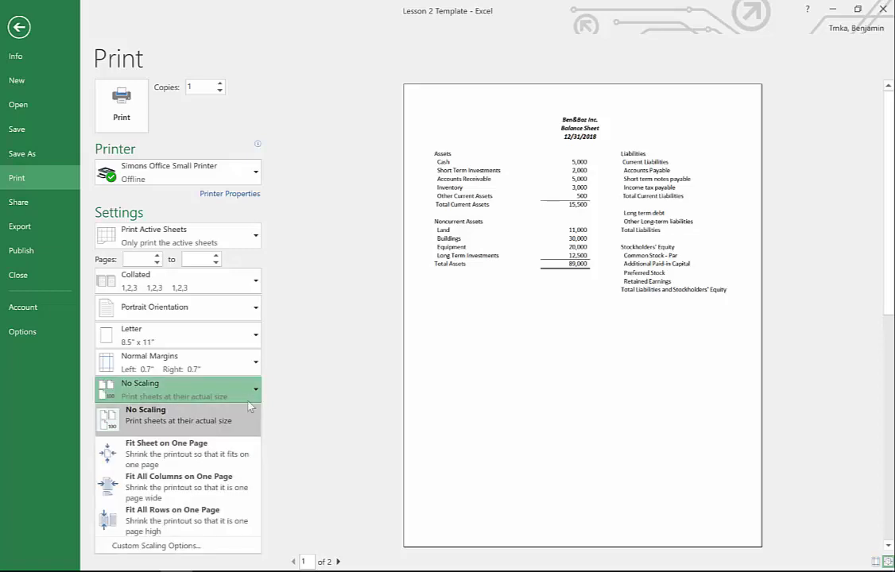
left_click(224, 455)
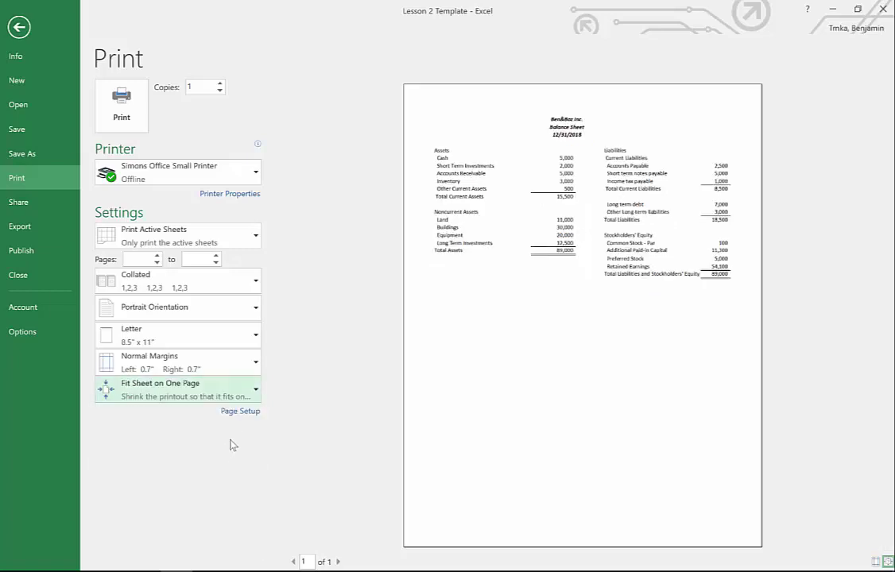
left_click(241, 412)
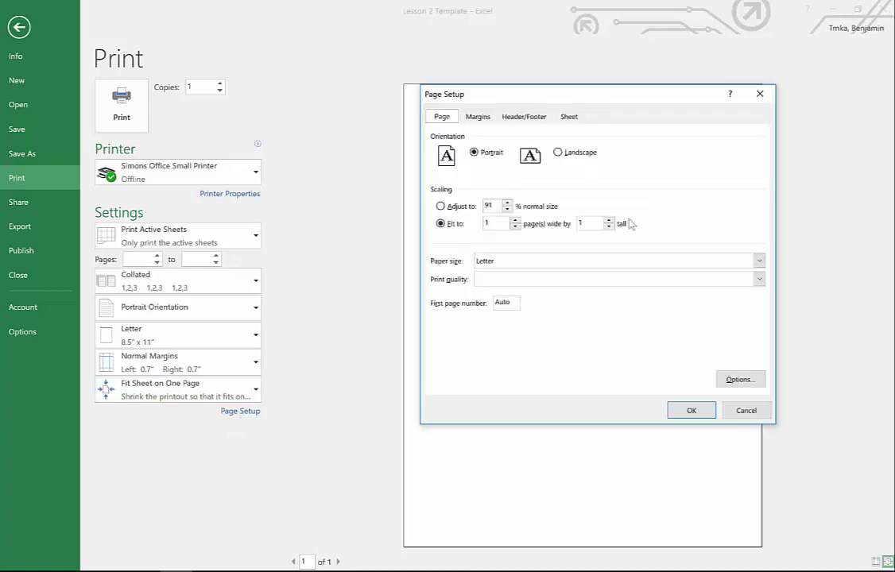
left_click(569, 118)
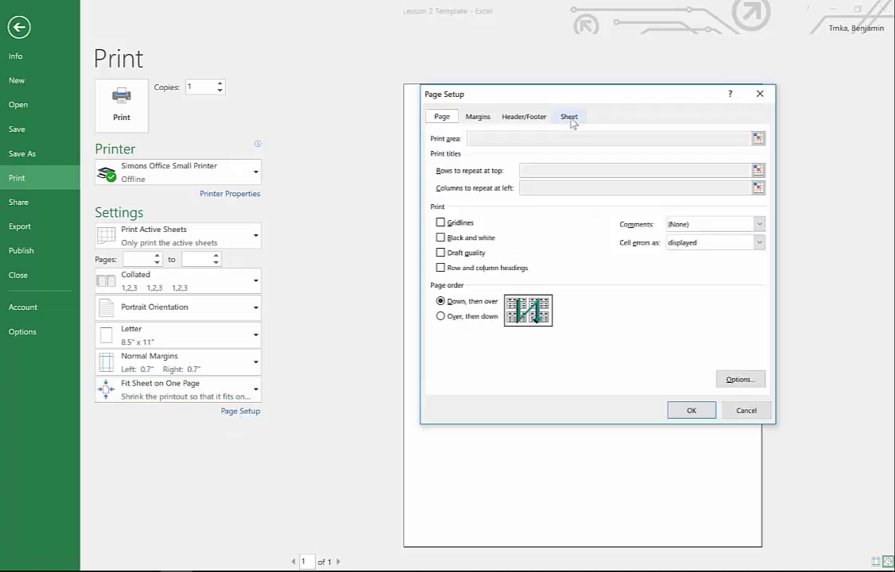
left_click(441, 225)
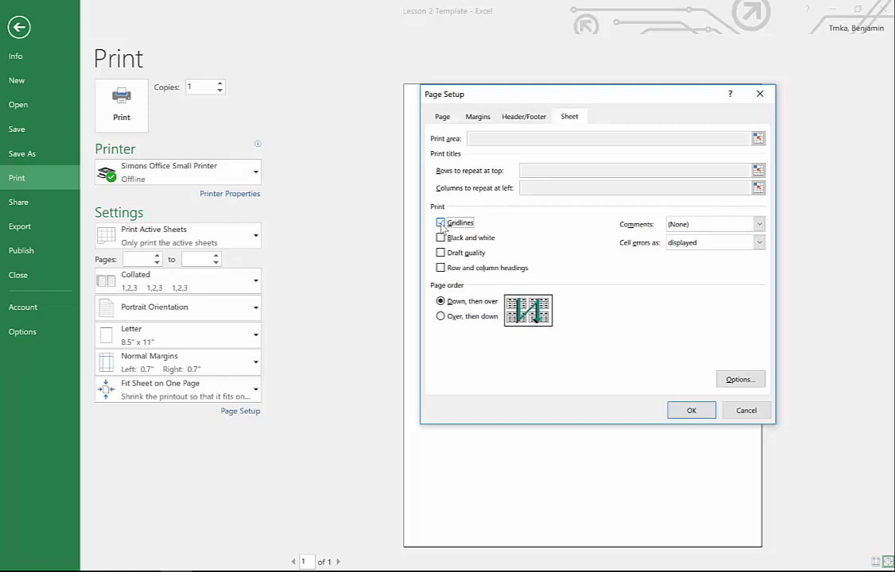
left_click(685, 411)
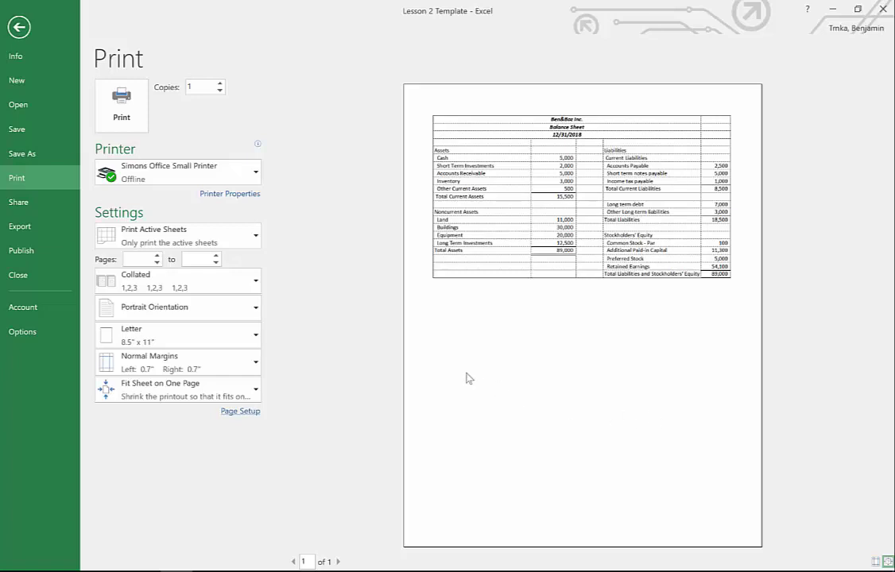
Step: Change the print orientation from portrait to Landscape Orientation
left_click(254, 310)
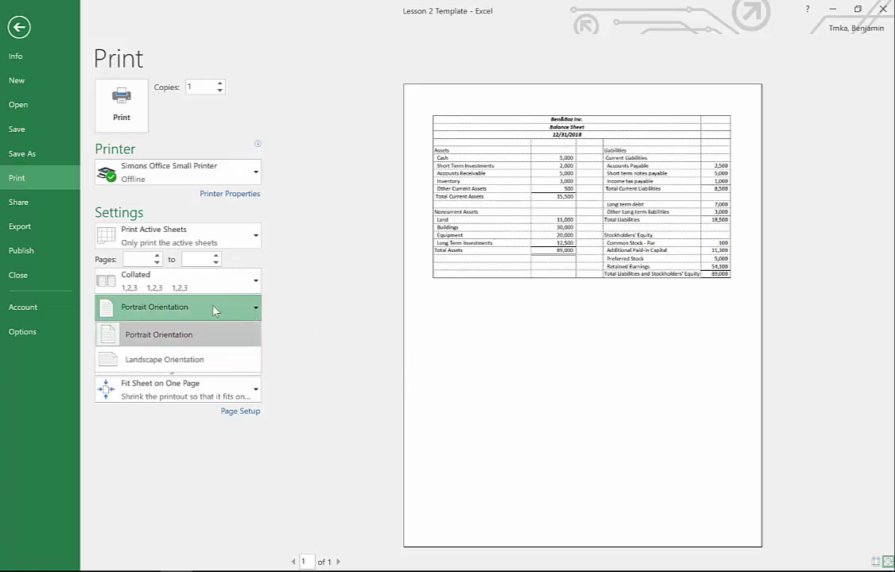
left_click(199, 361)
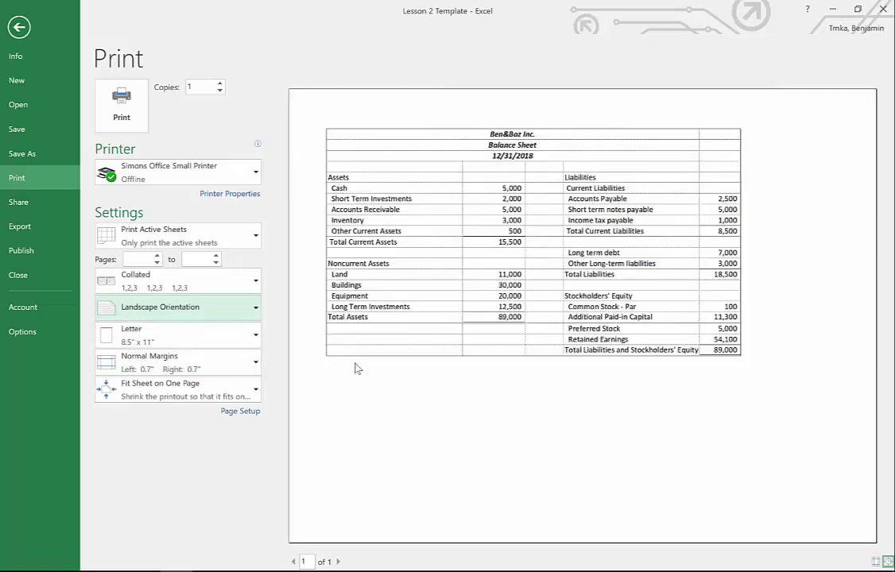